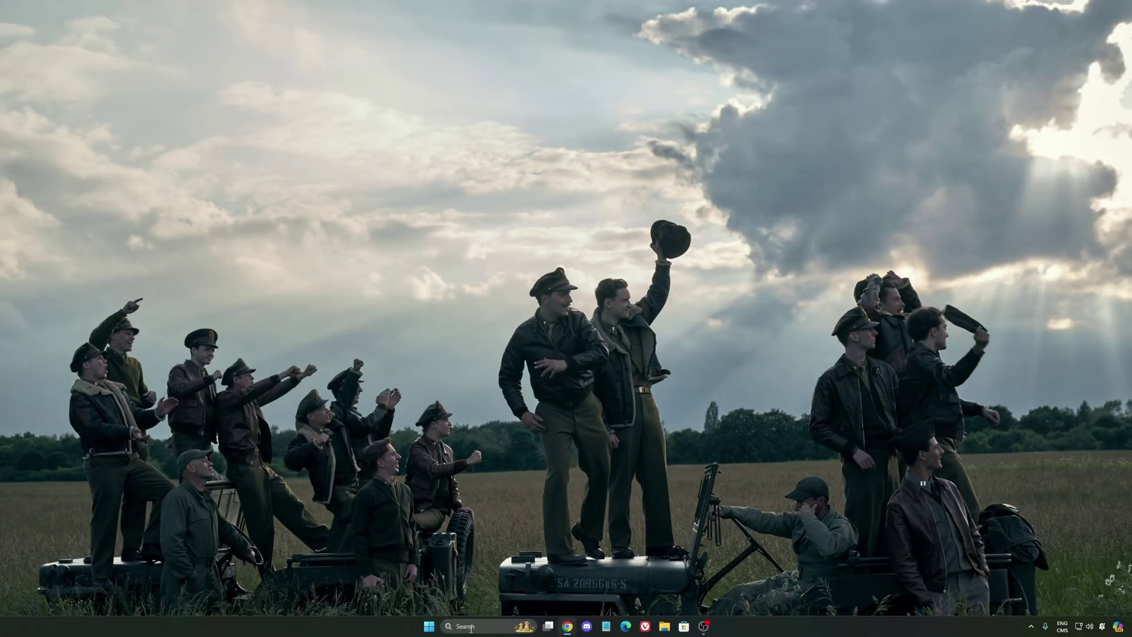
Step: Search for and open the Windows Settings app
left_click(471, 626)
type("seti")
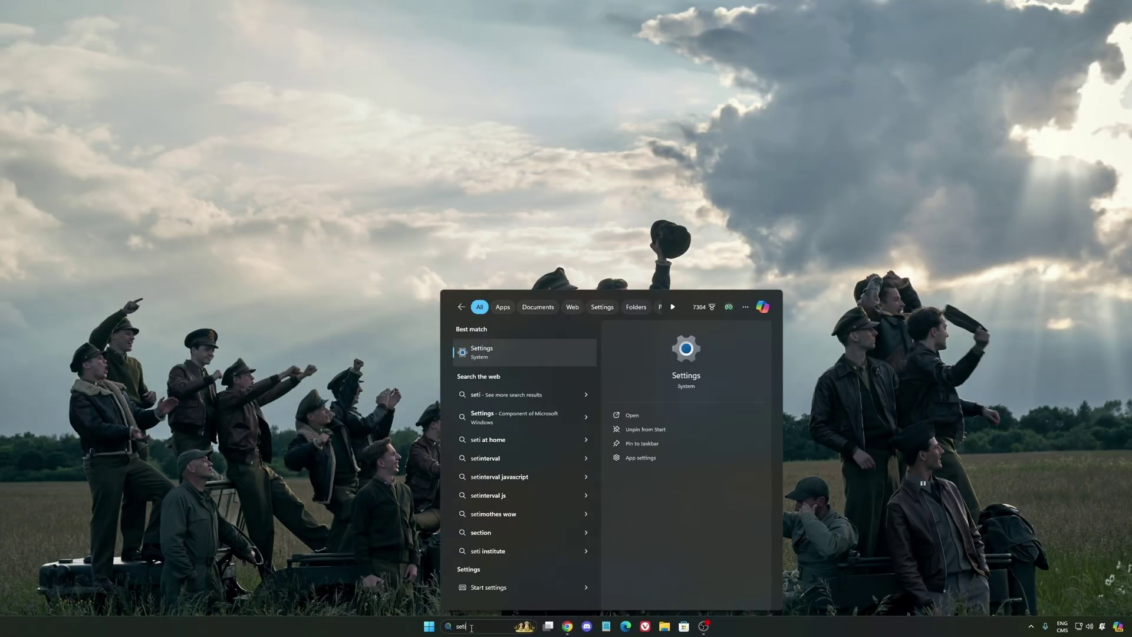
key("Return")
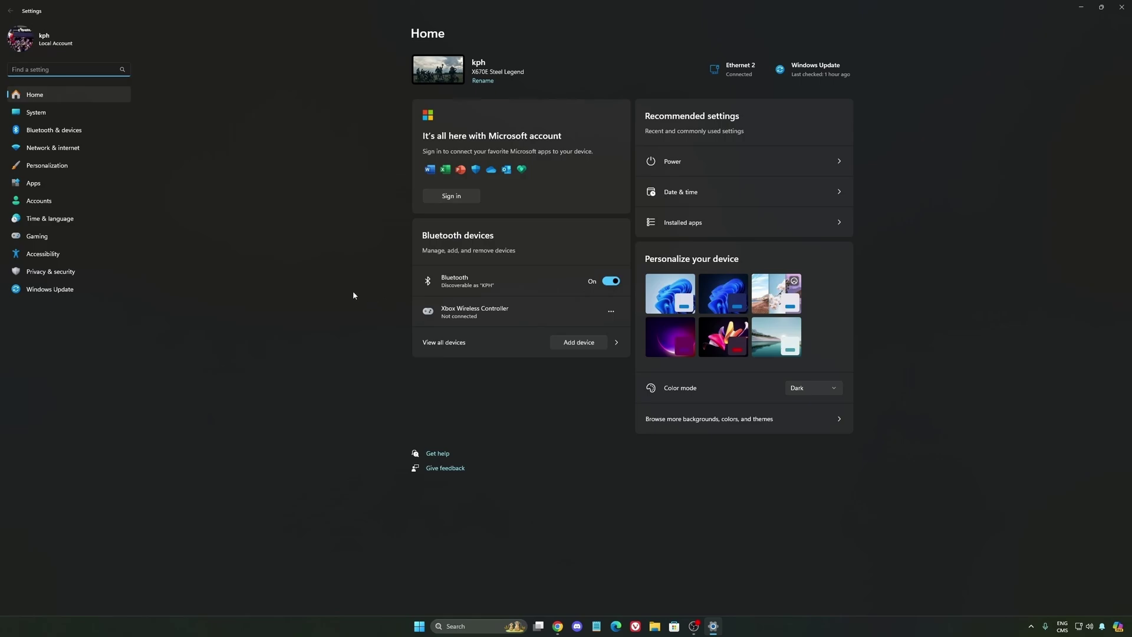
Step: Review the Game Bar controller option and the default graphics settings, including hardware-accelerated GPU scheduling
left_click(36, 237)
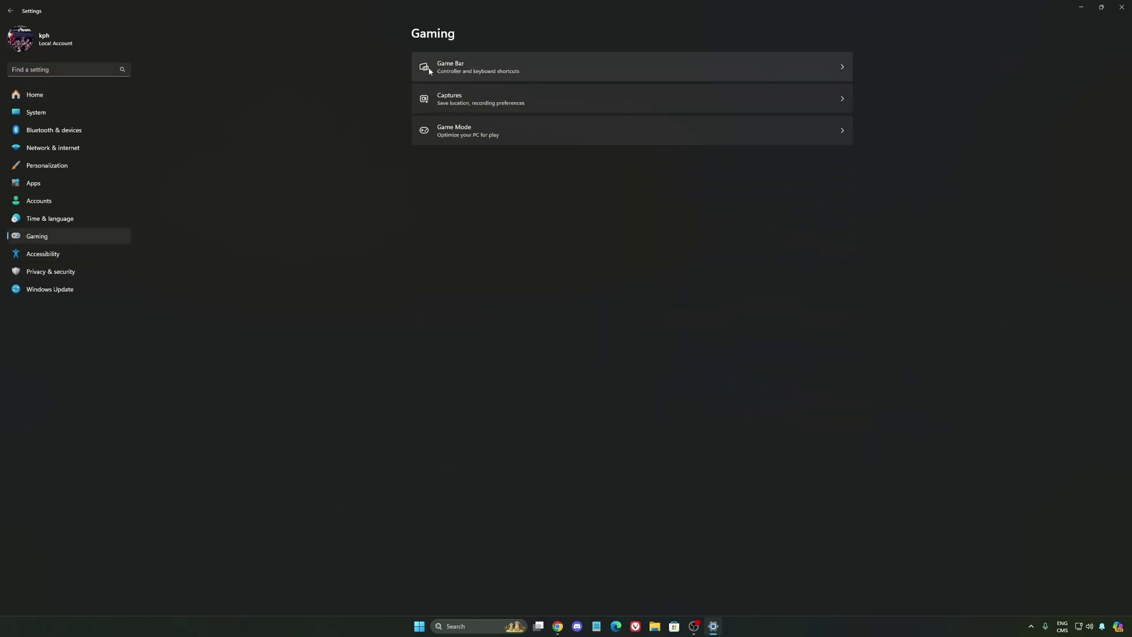
left_click(430, 71)
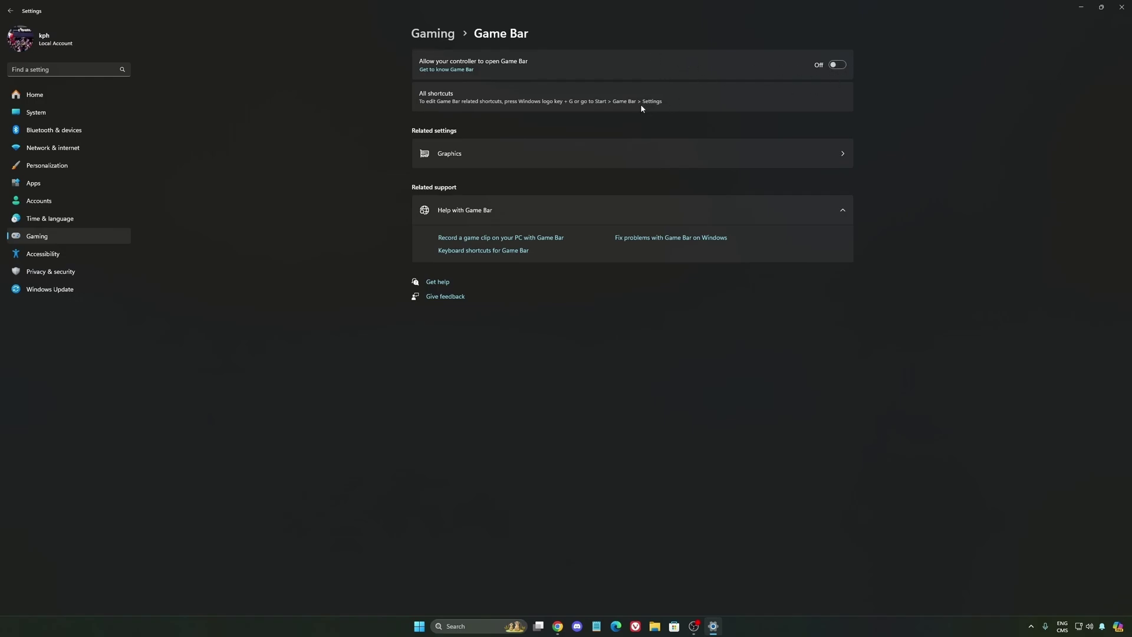
left_click(529, 158)
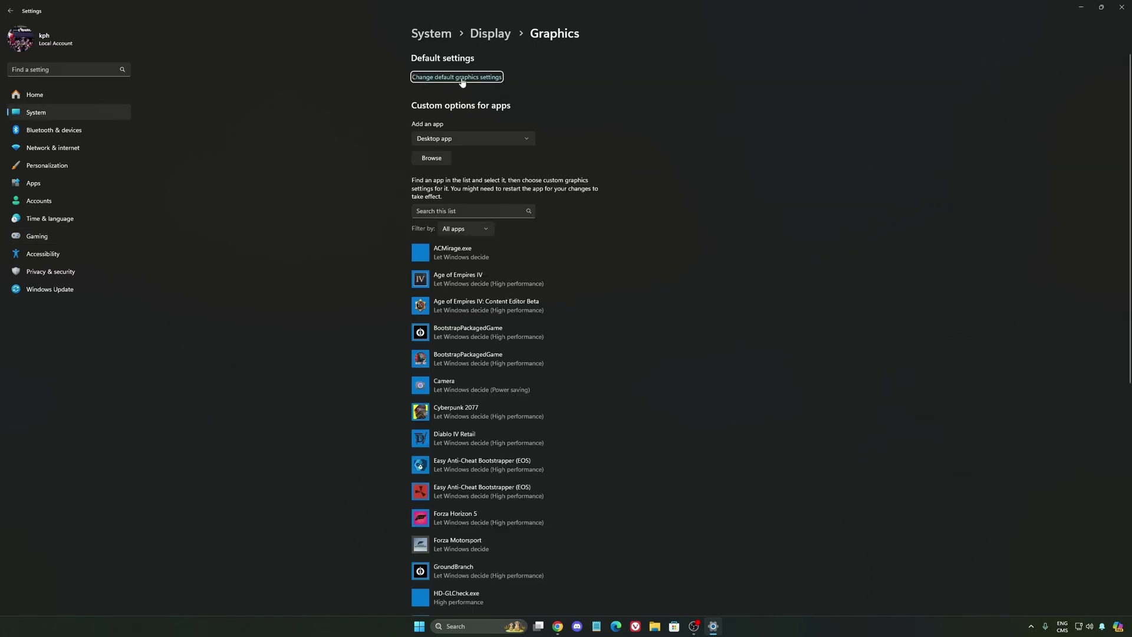
left_click(449, 79)
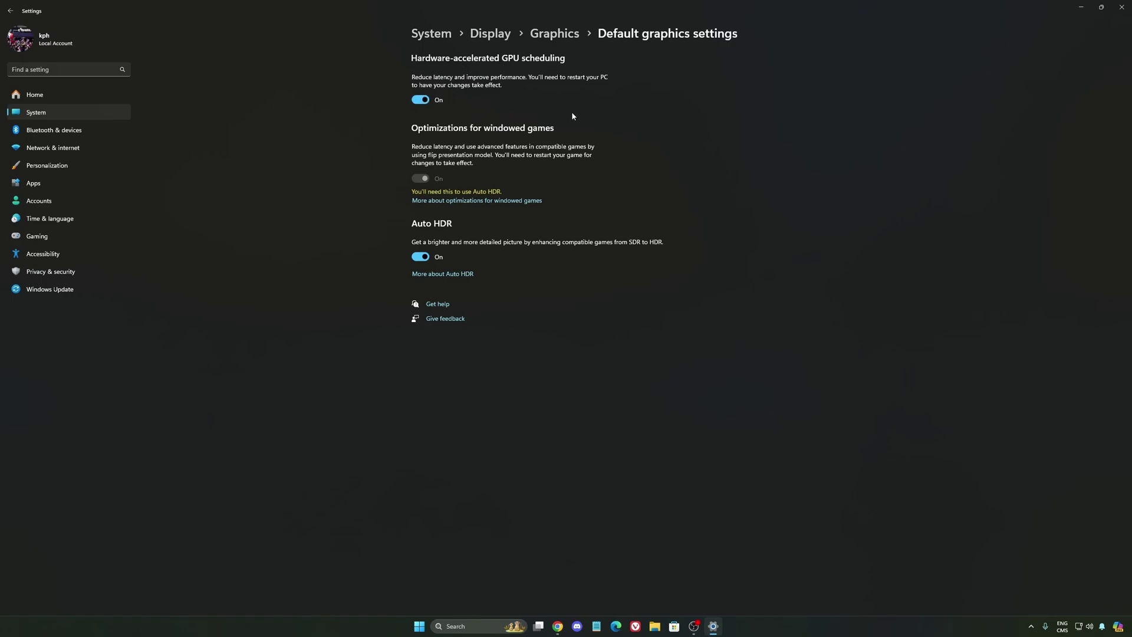
Step: Review the game Captures recording preferences and the Game Mode setting
left_click(58, 235)
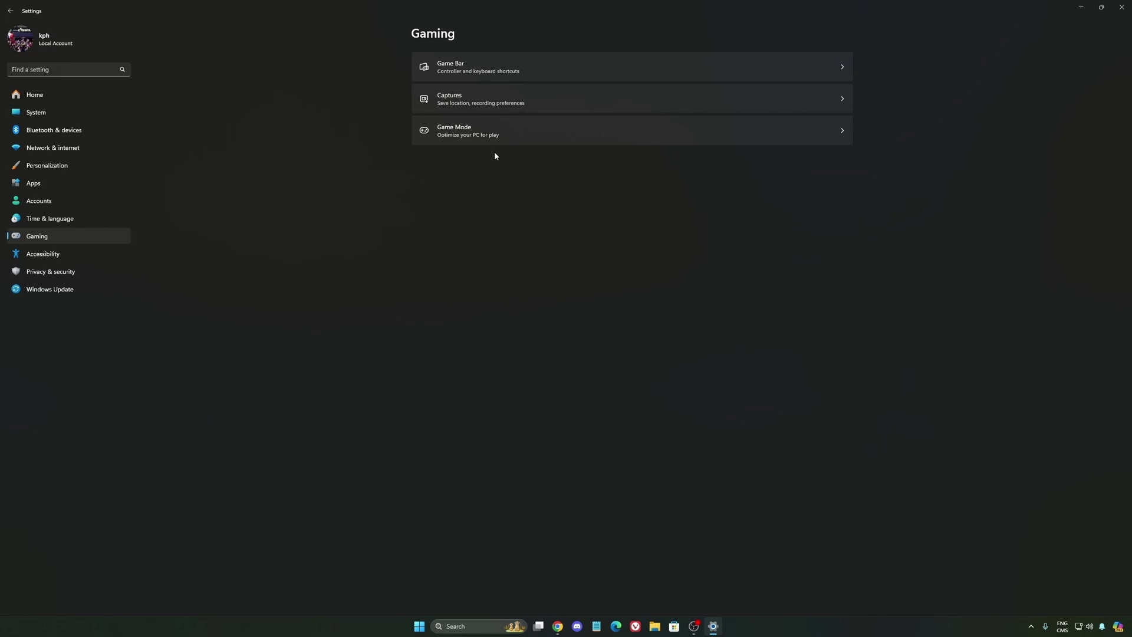
left_click(566, 105)
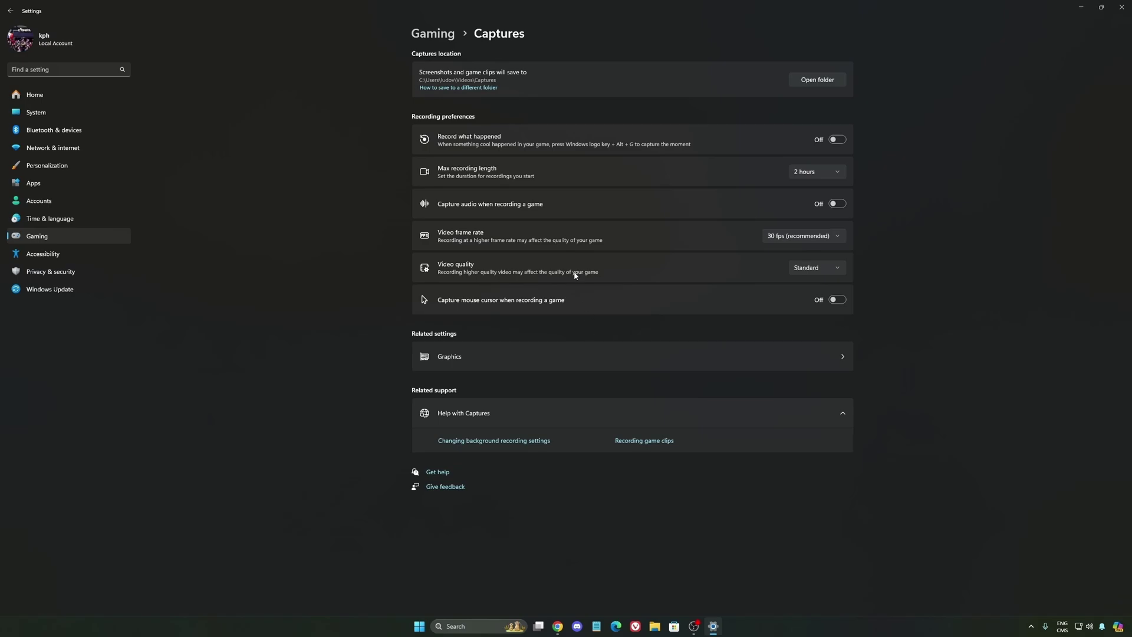
left_click(65, 240)
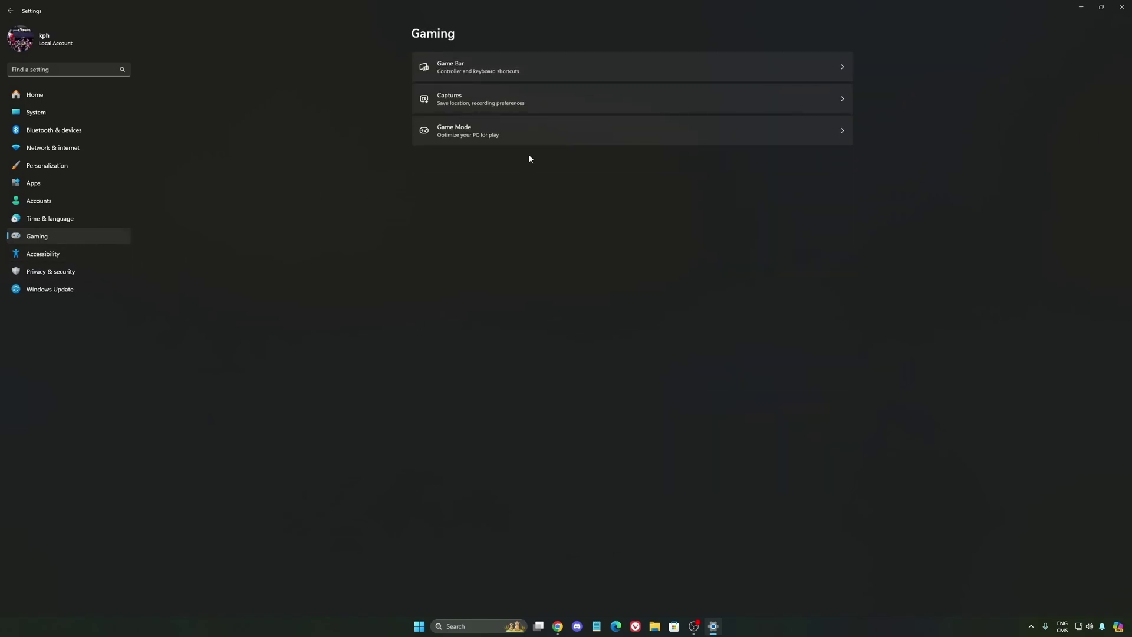
left_click(523, 129)
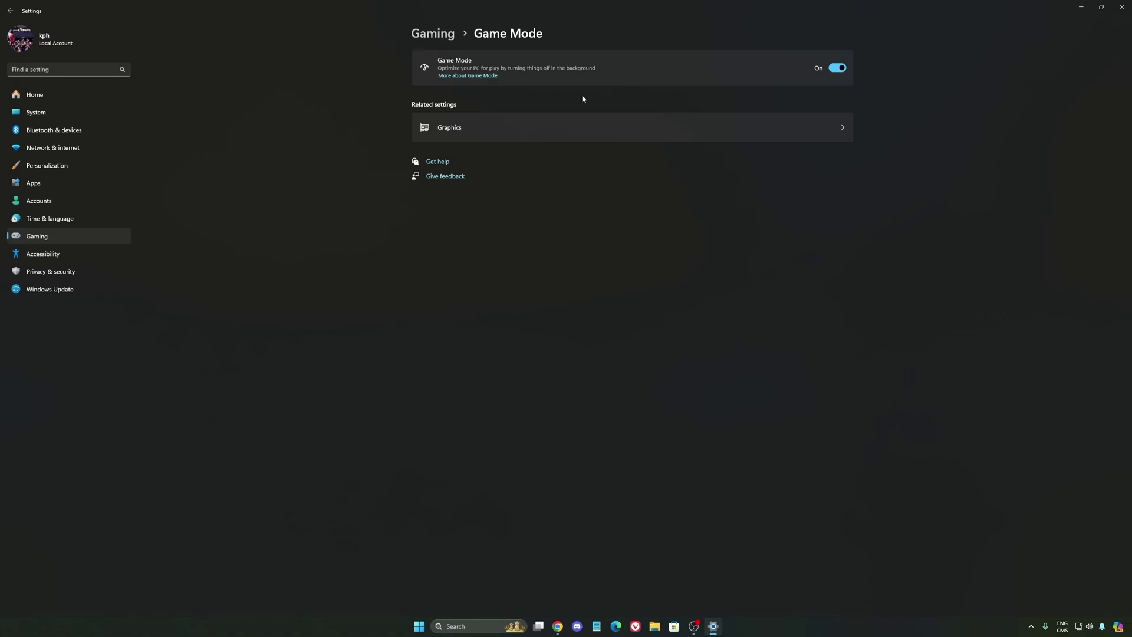
Step: Set the system power mode to Balanced
left_click(35, 112)
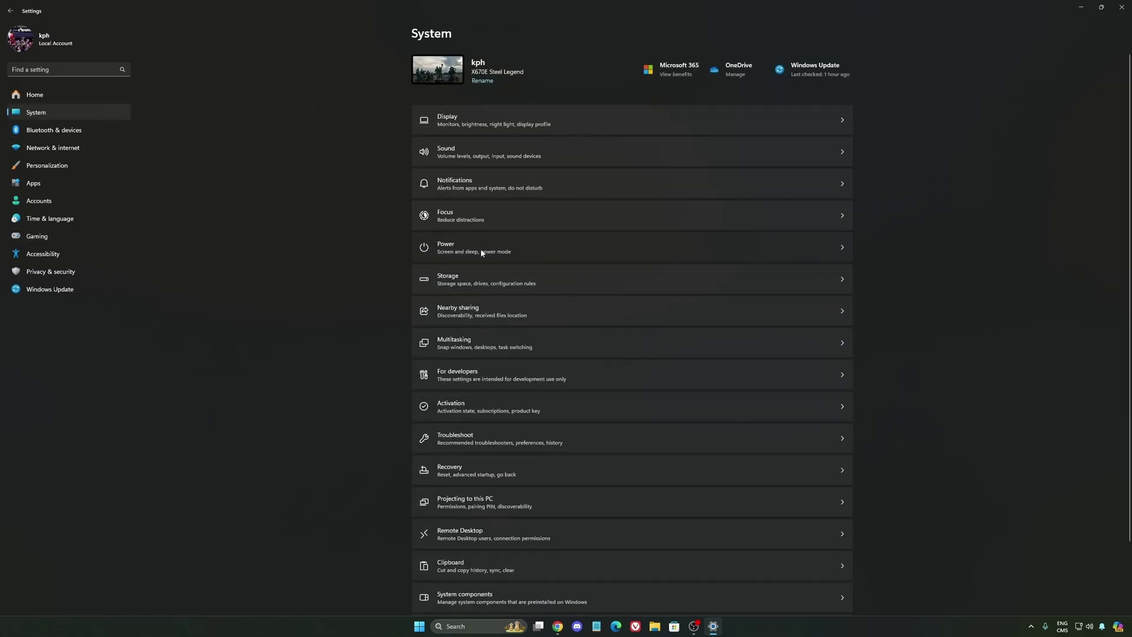
left_click(545, 246)
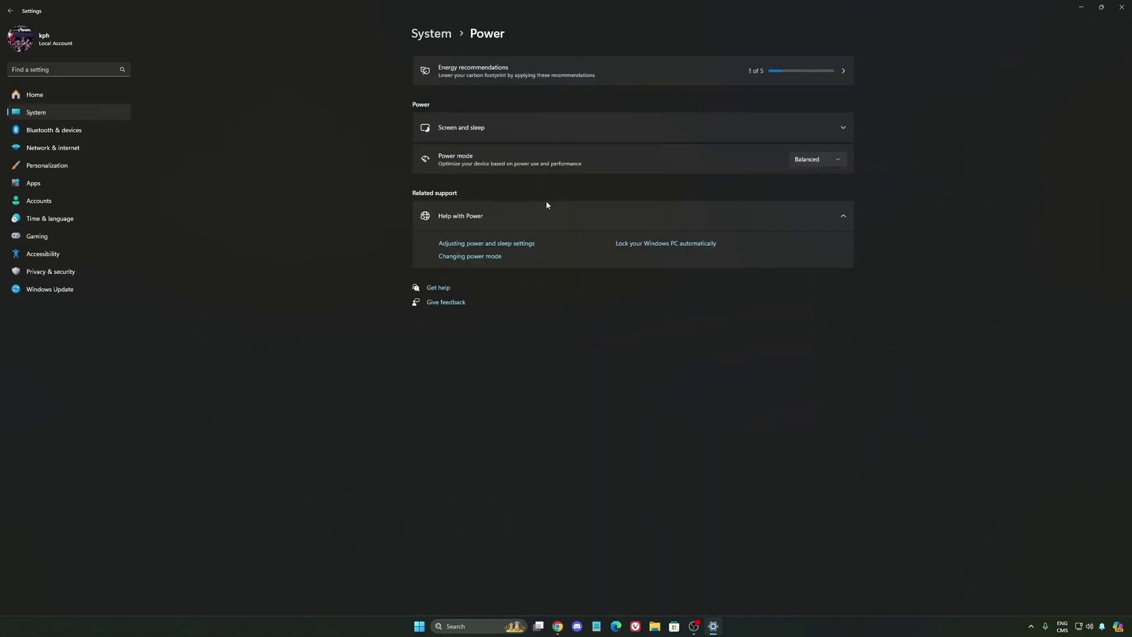
left_click(832, 166)
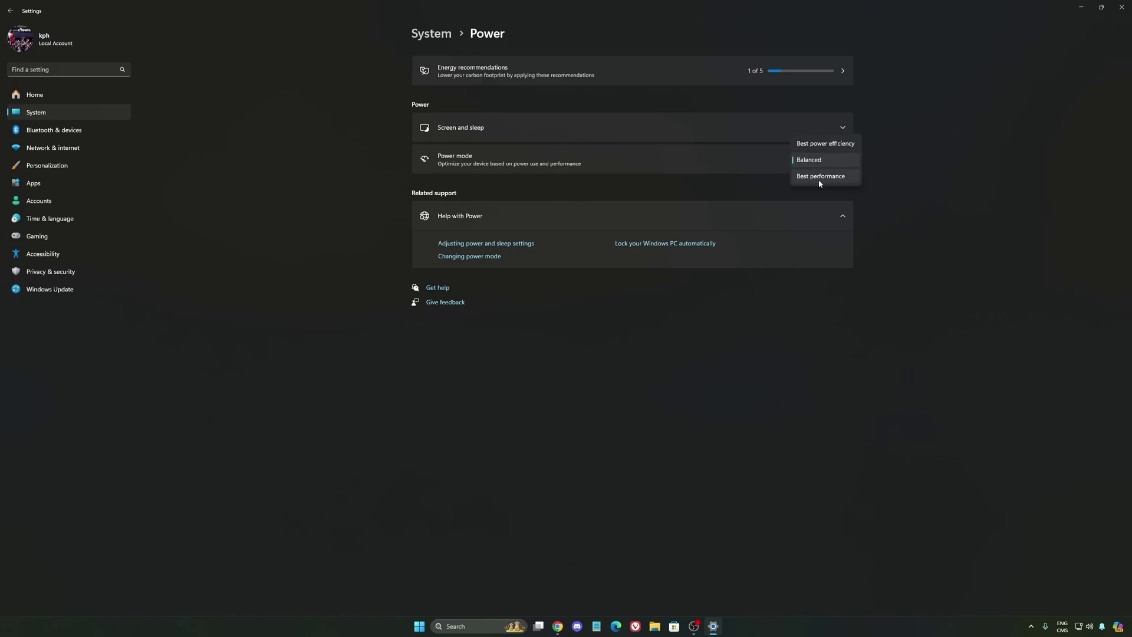
left_click(826, 159)
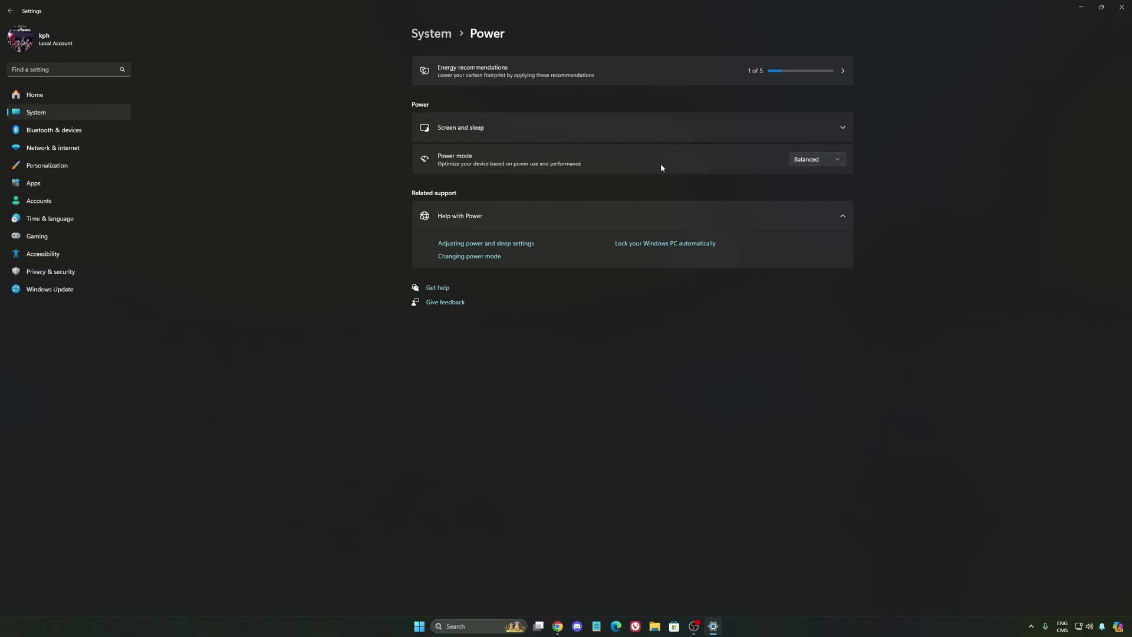
left_click(817, 159)
left_click(926, 182)
Step: Check the Windows Update status and options, and close Settings
left_click(62, 97)
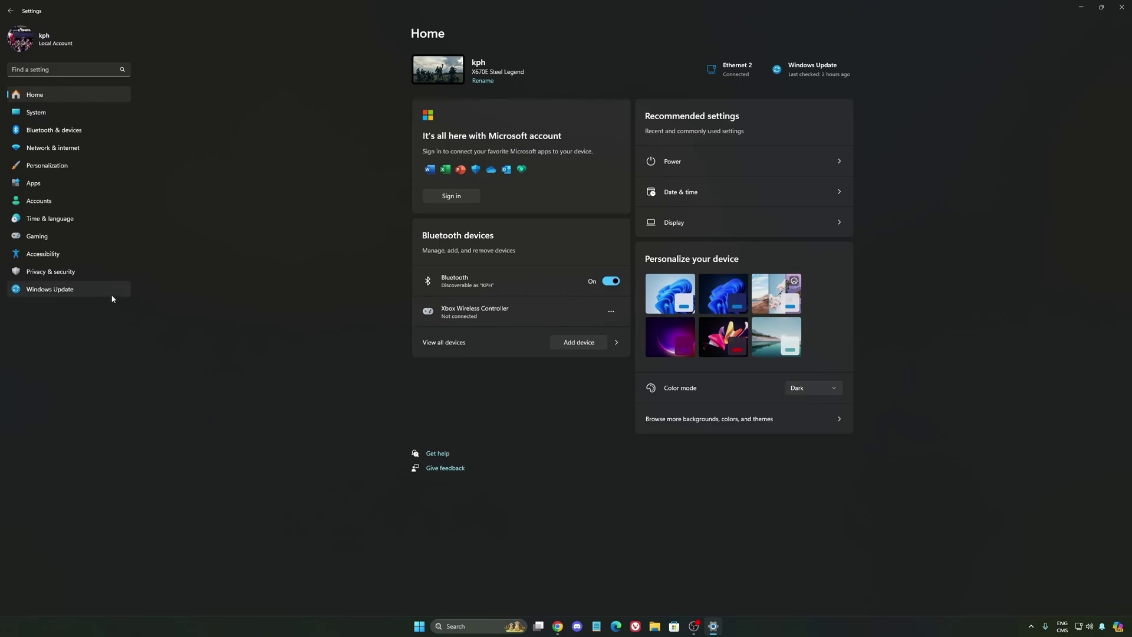
left_click(49, 289)
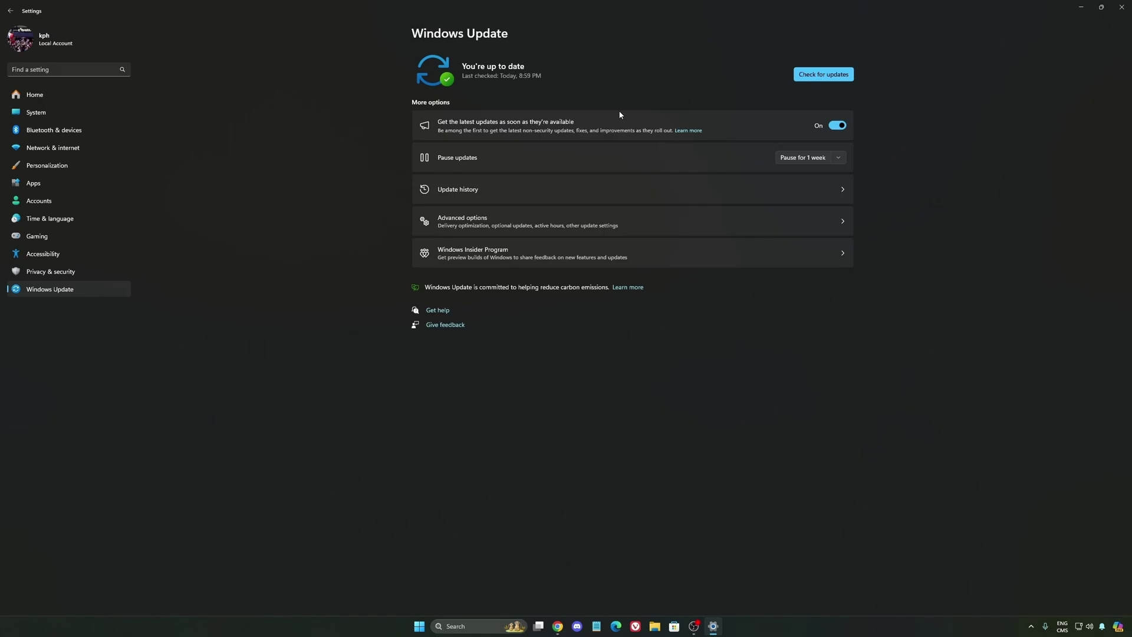
left_click(1121, 7)
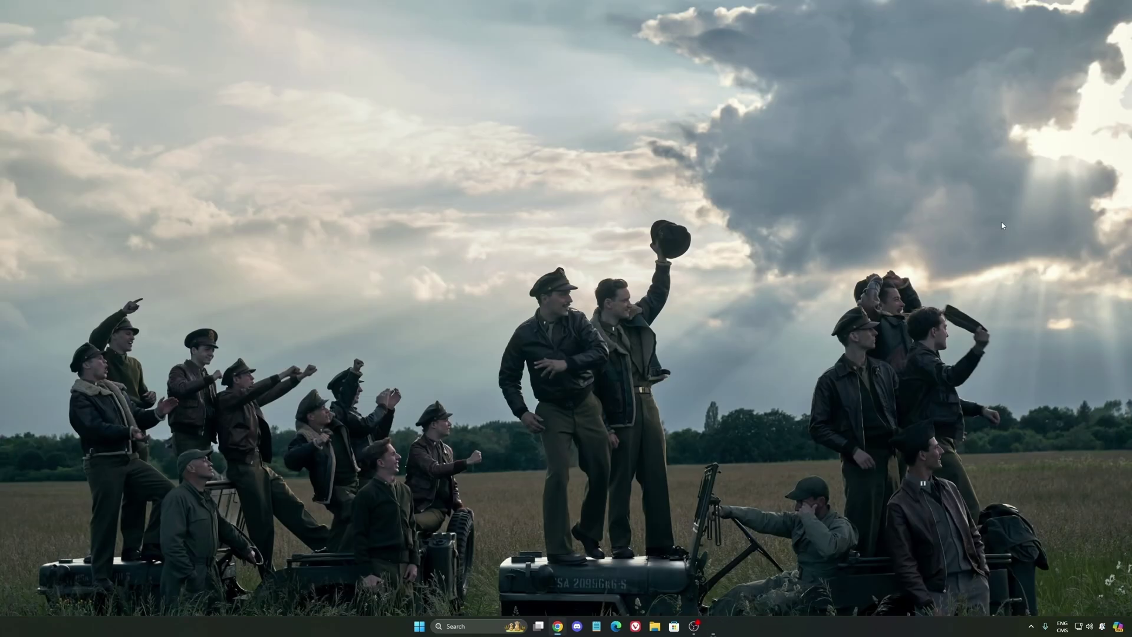
Step: Switch to the NVIDIA app, turn off the NVIDIA overlay in its settings and minimize the app
left_click(1031, 626)
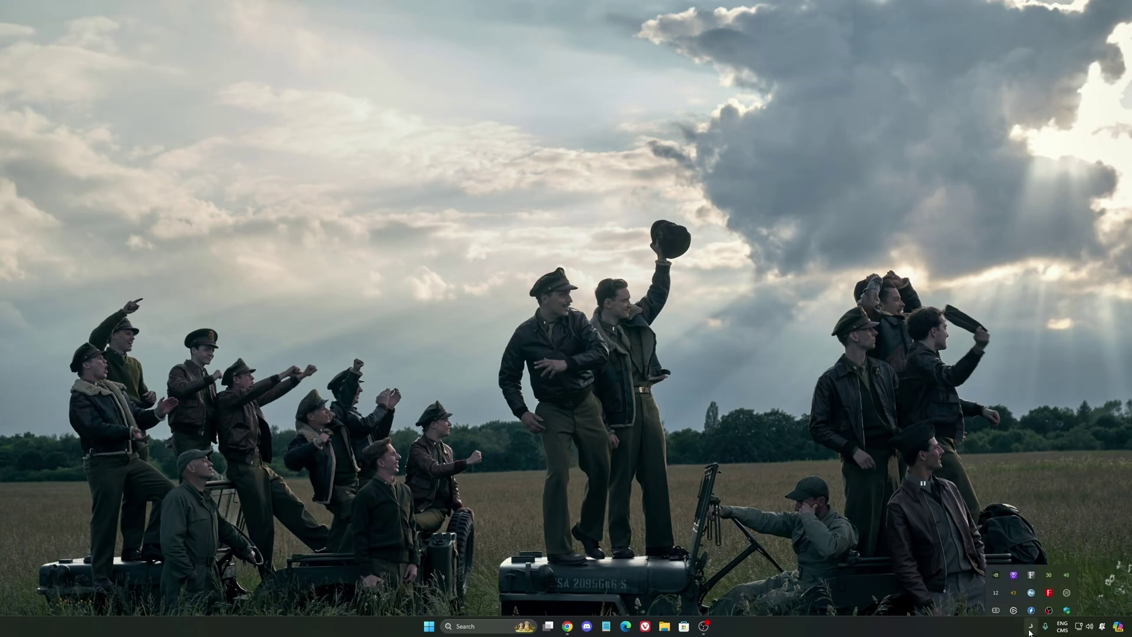
left_click(1032, 567)
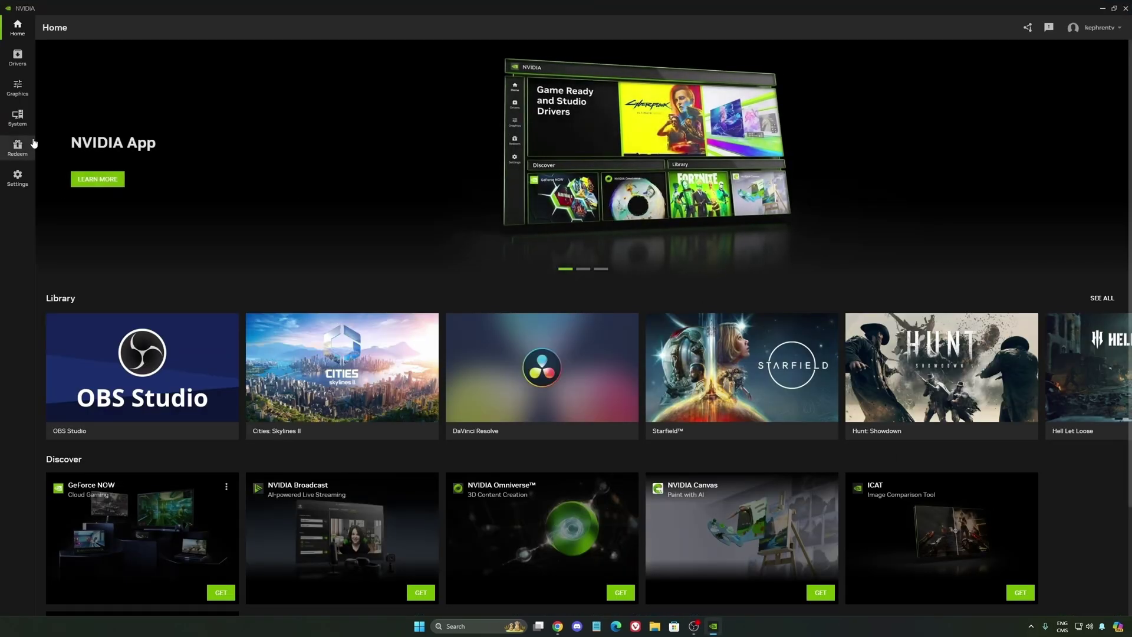
left_click(17, 88)
left_click(17, 177)
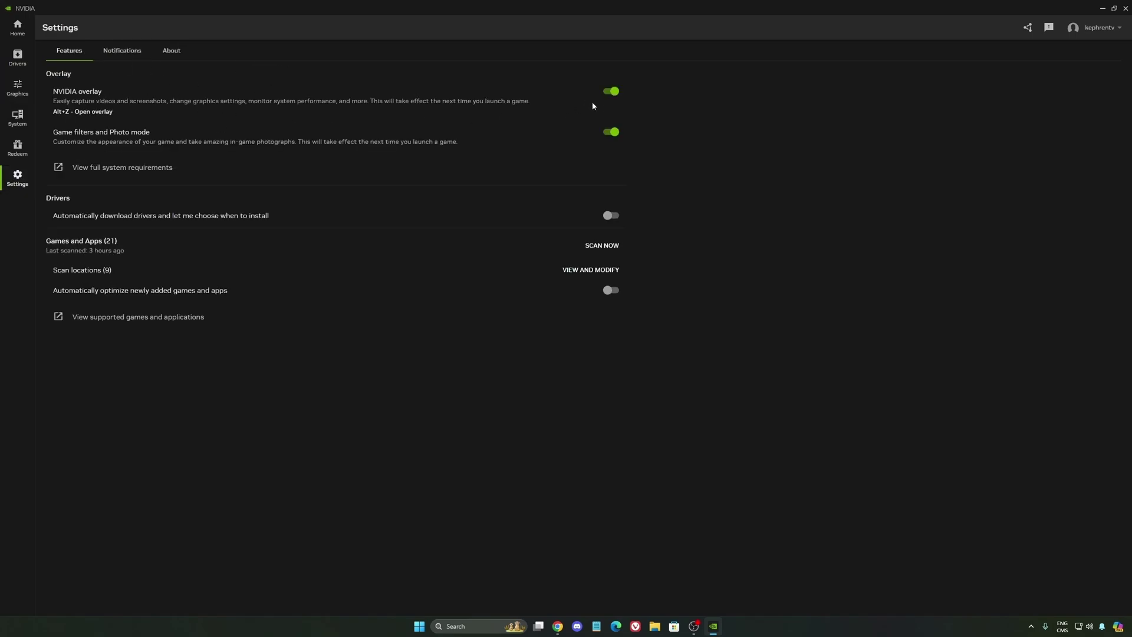
left_click(611, 91)
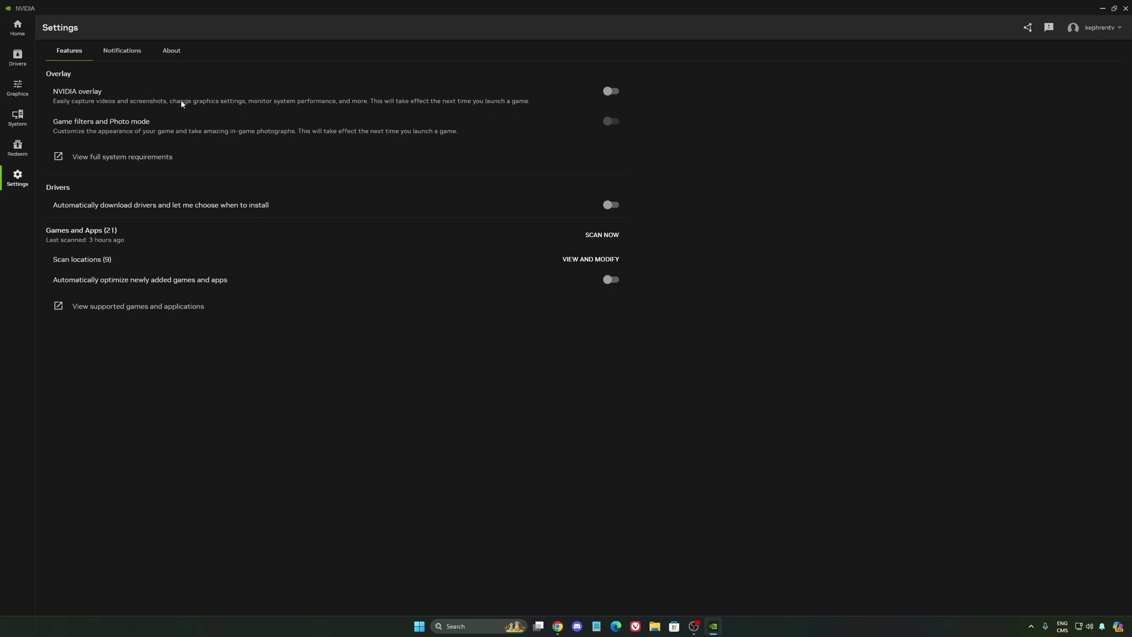
left_click(1103, 8)
Step: Switch to the NVIDIA Control Panel and open the Manage 3D Settings page
left_click(1029, 627)
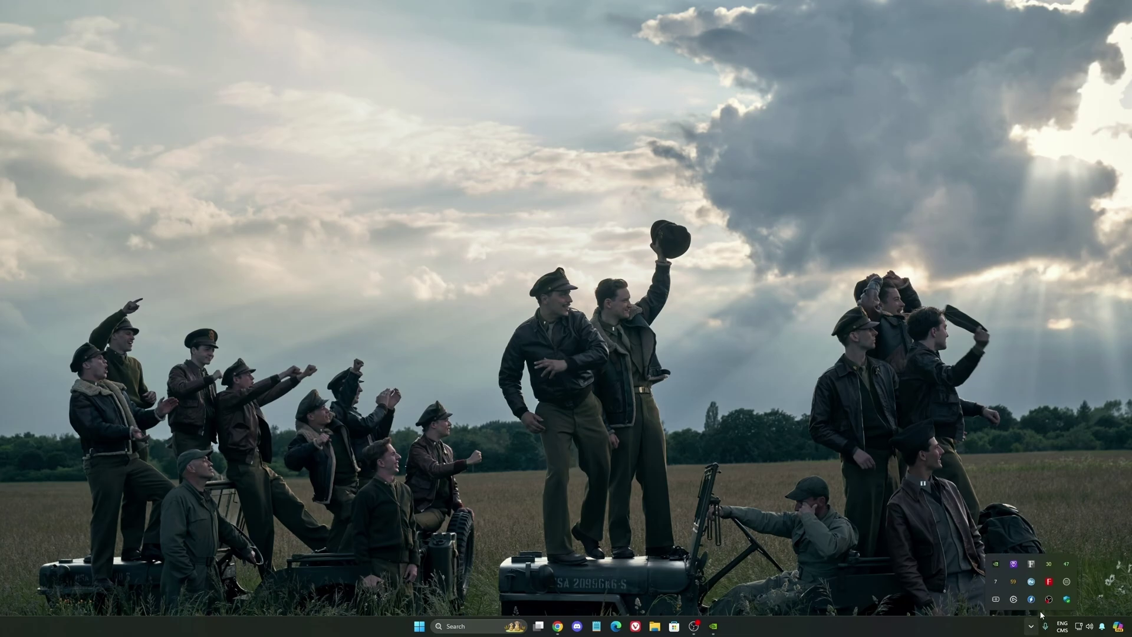
right_click(1014, 584)
left_click(1034, 578)
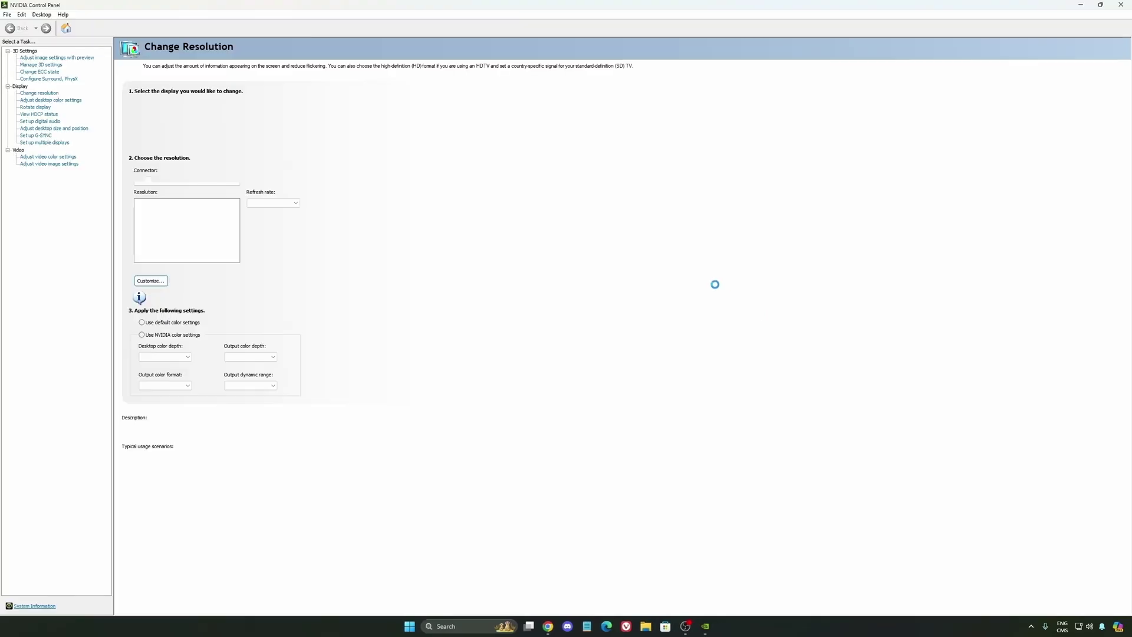
left_click(48, 64)
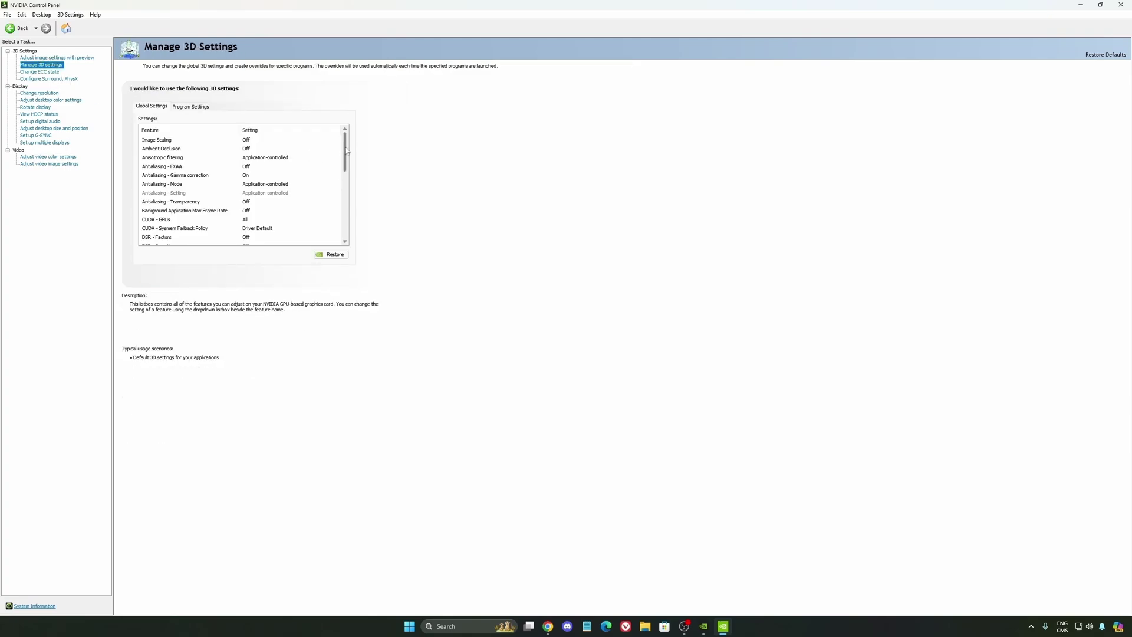
Step: Examine Low Latency Mode and the available Power management mode options in the global 3D settings
scroll(346, 151, "down", 3)
mouse_move(161, 202)
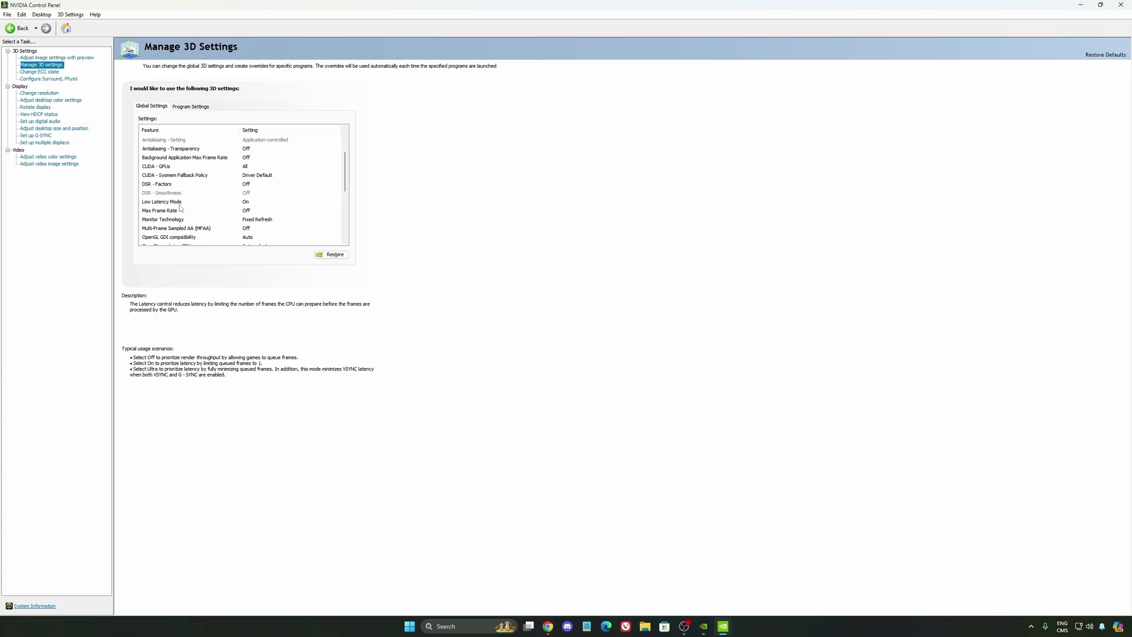
mouse_move(337, 192)
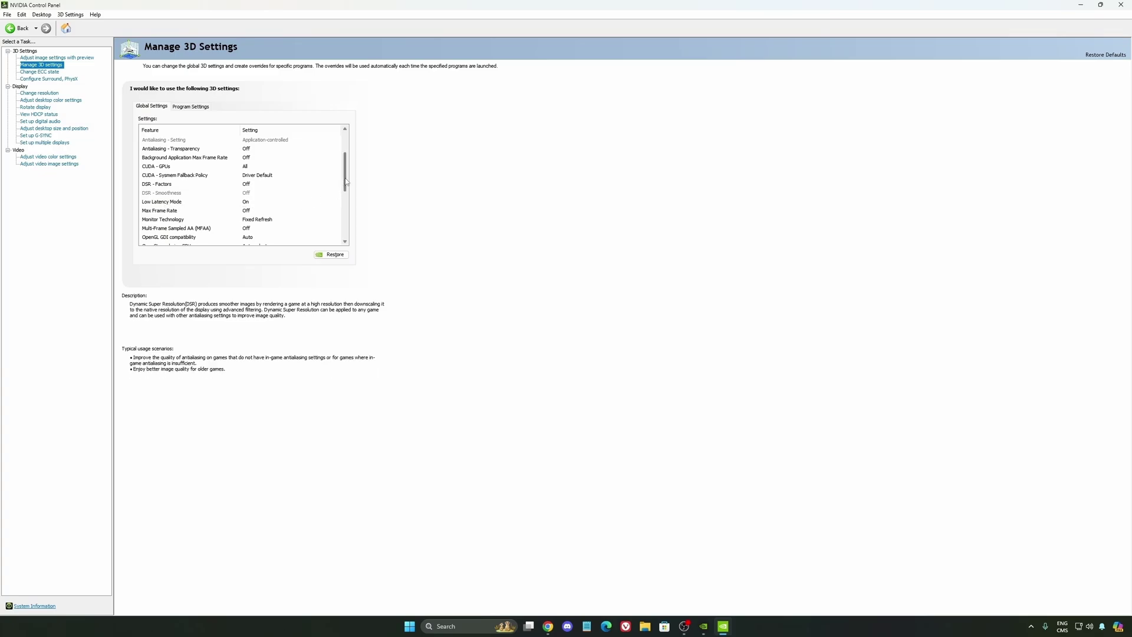
scroll(319, 176, "down", 4)
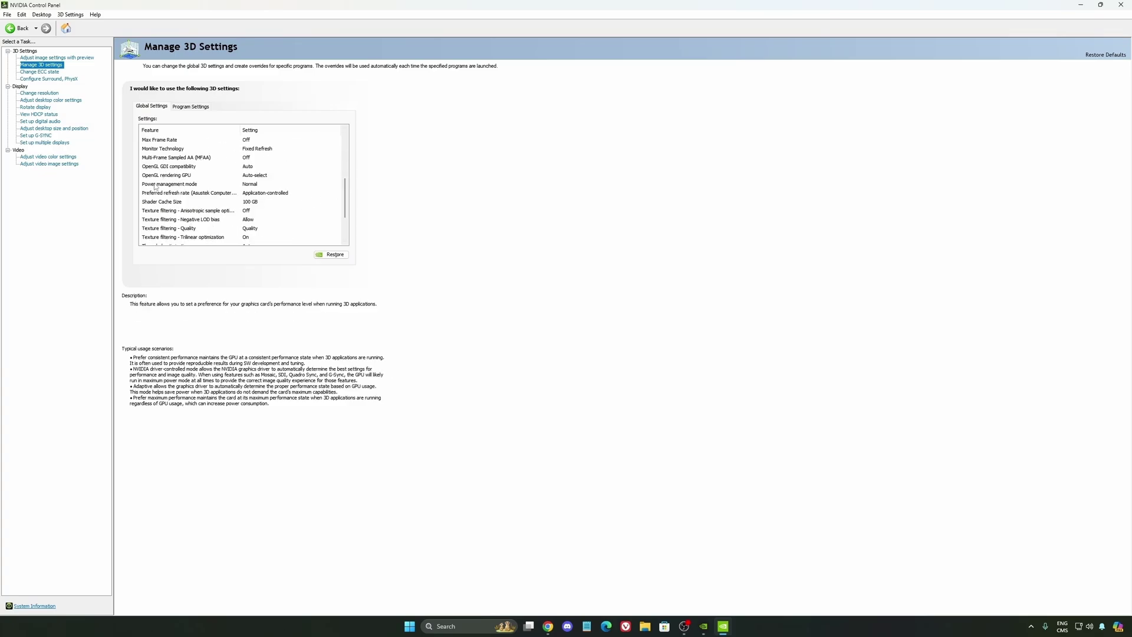
left_click(252, 185)
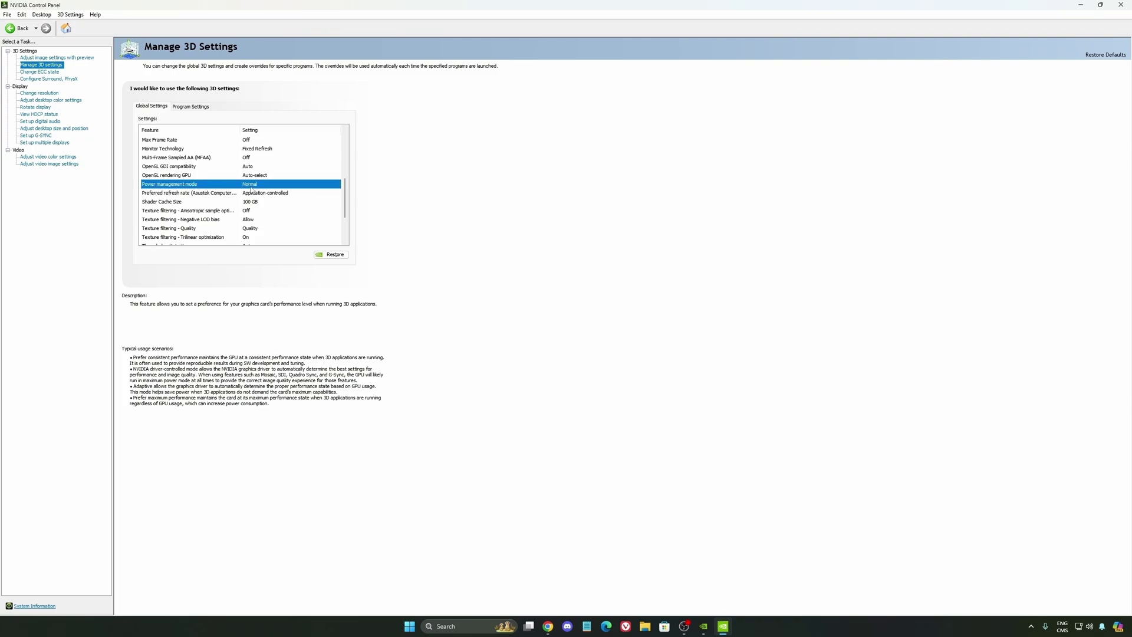
left_click(251, 185)
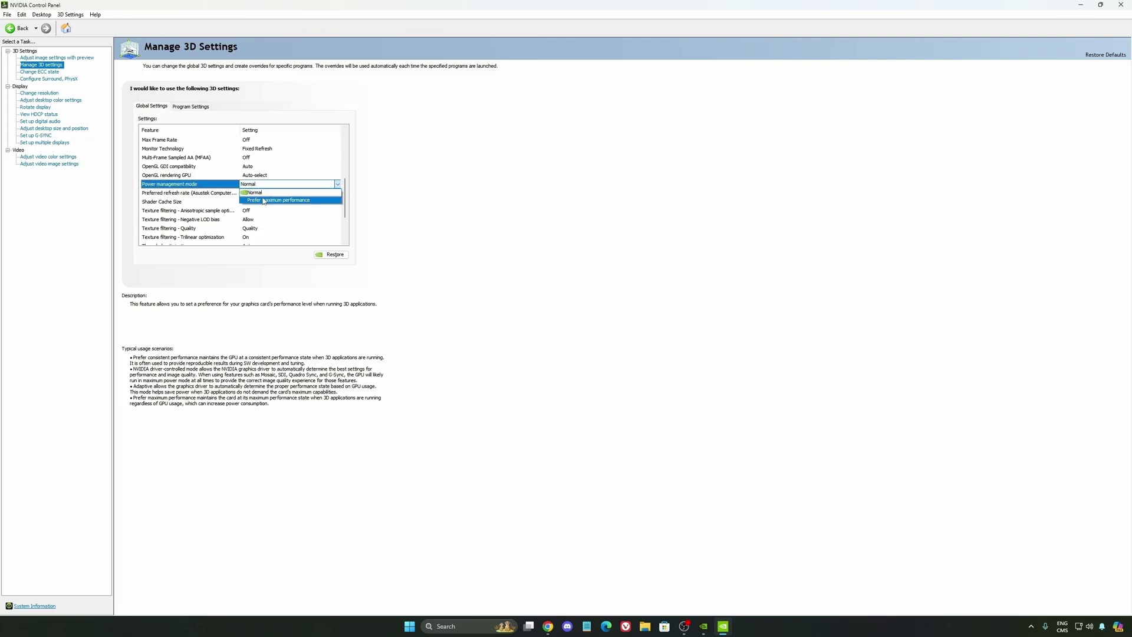
left_click(430, 203)
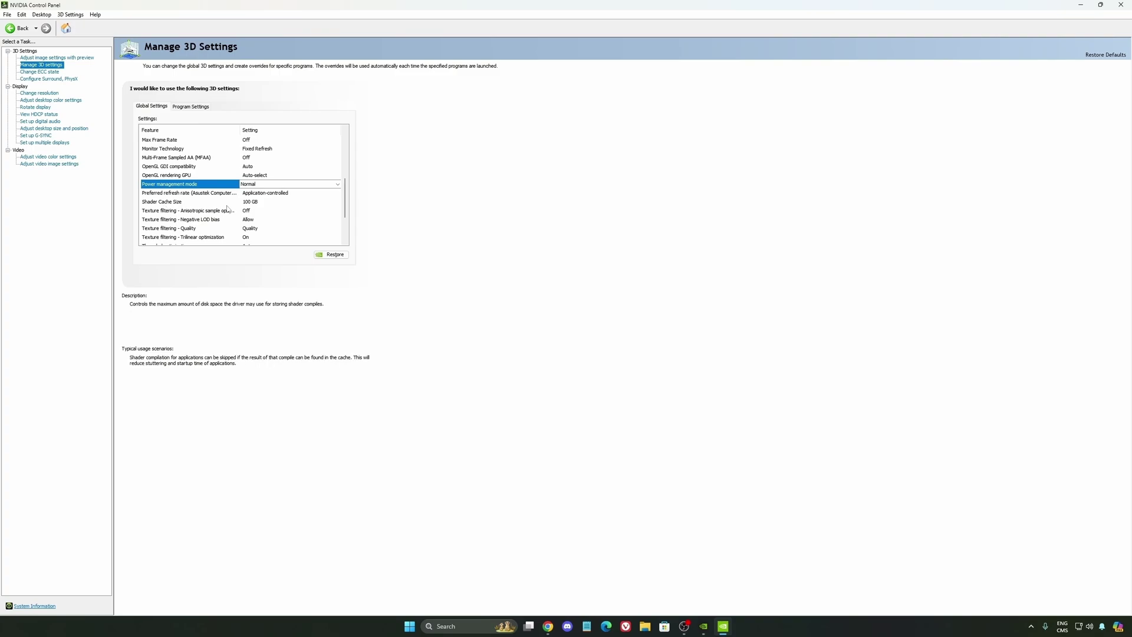
Step: Set the global Shader Cache Size to 100 GB
left_click(267, 203)
left_click(263, 202)
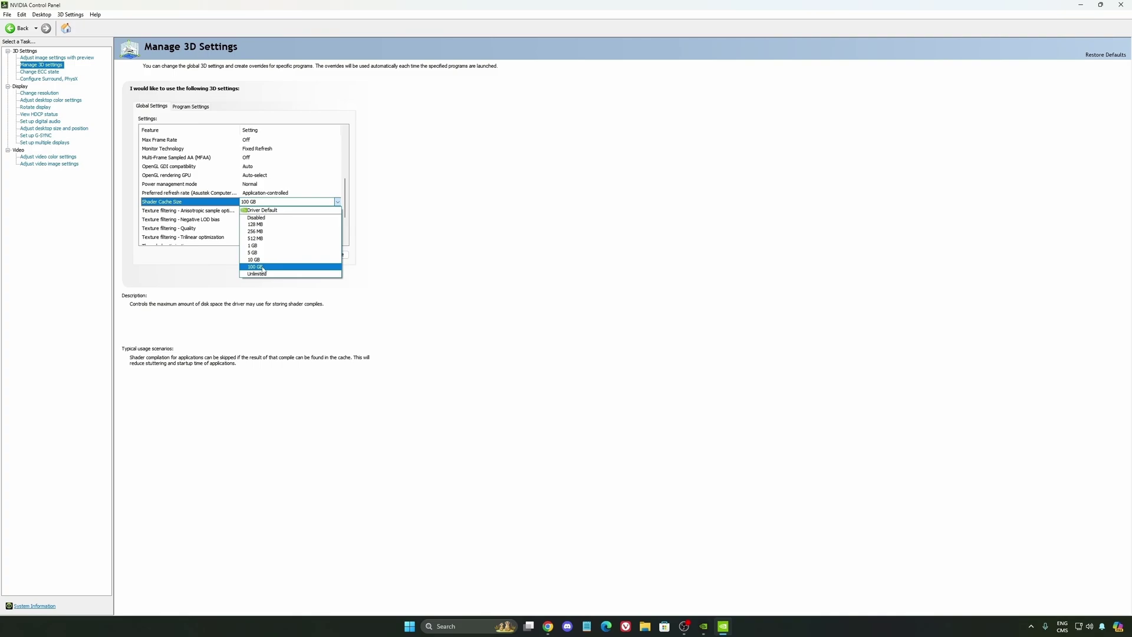
left_click(306, 267)
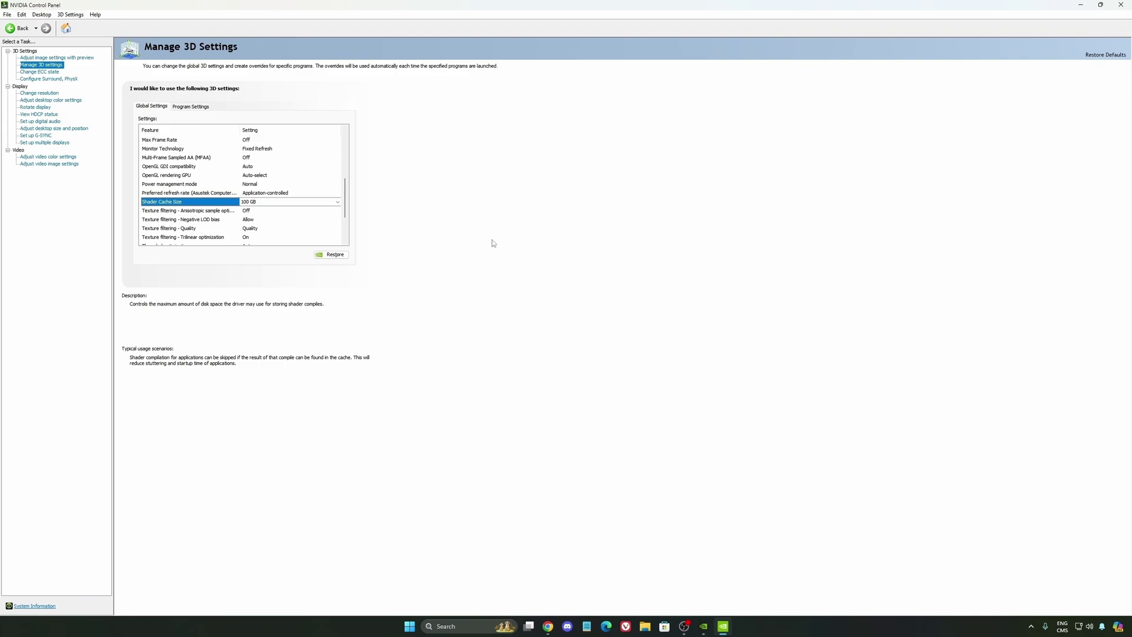
Step: Set the Asustek display's refresh rate to 240Hz and open the G-SYNC setup page
left_click(39, 92)
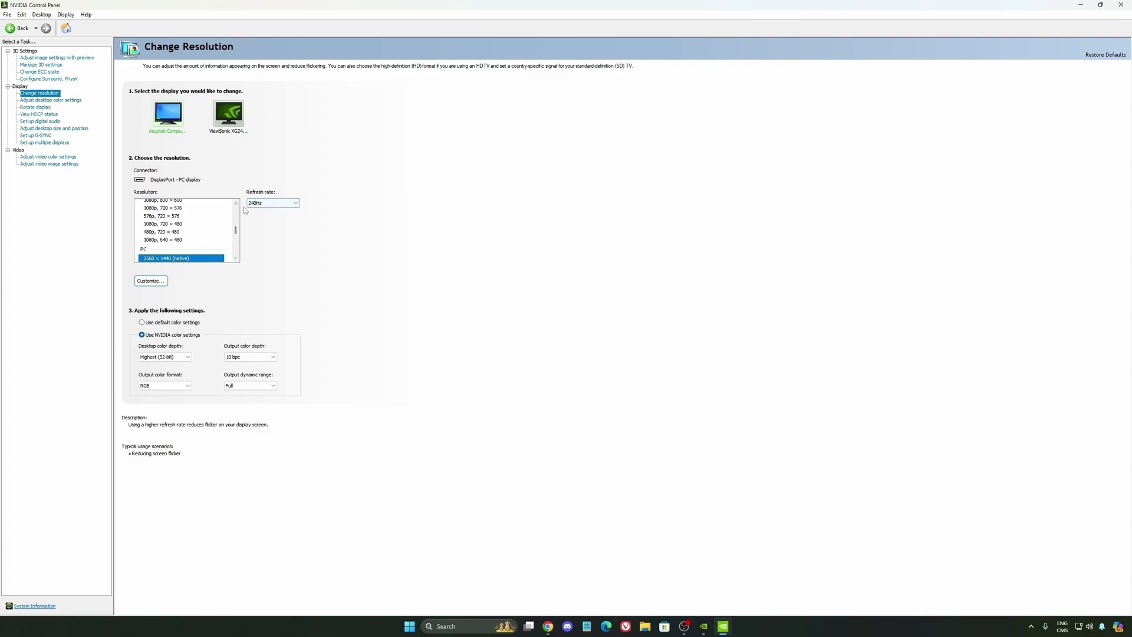
left_click(272, 205)
left_click(268, 212)
left_click(276, 203)
left_click(318, 205)
left_click(36, 135)
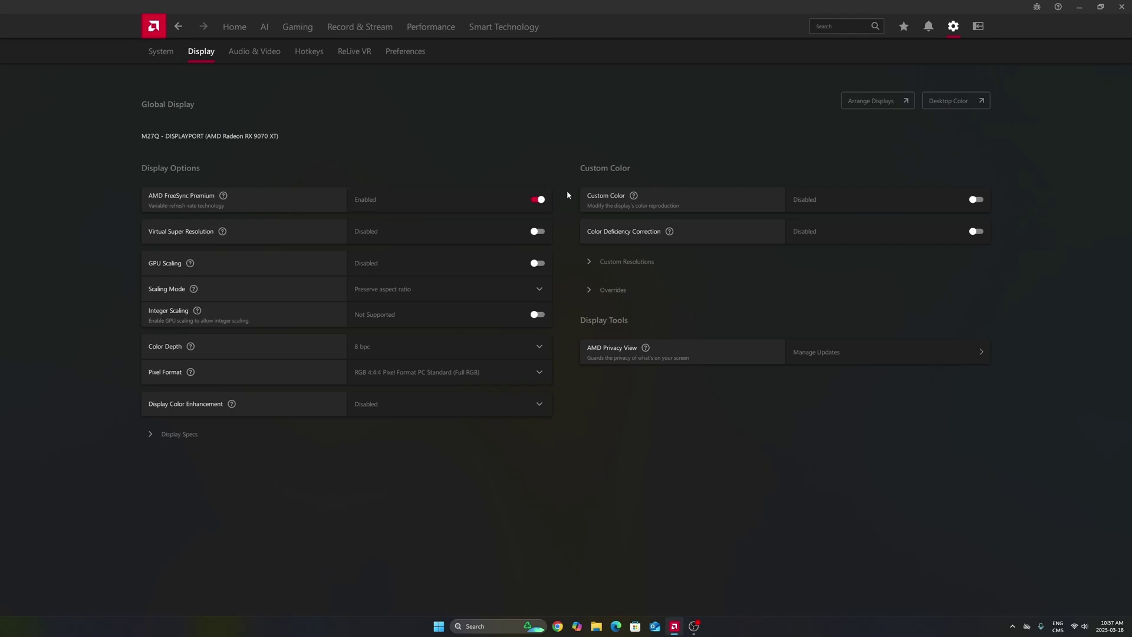
Step: Open the global gaming graphics options in AMD Software
left_click(289, 26)
left_click(207, 54)
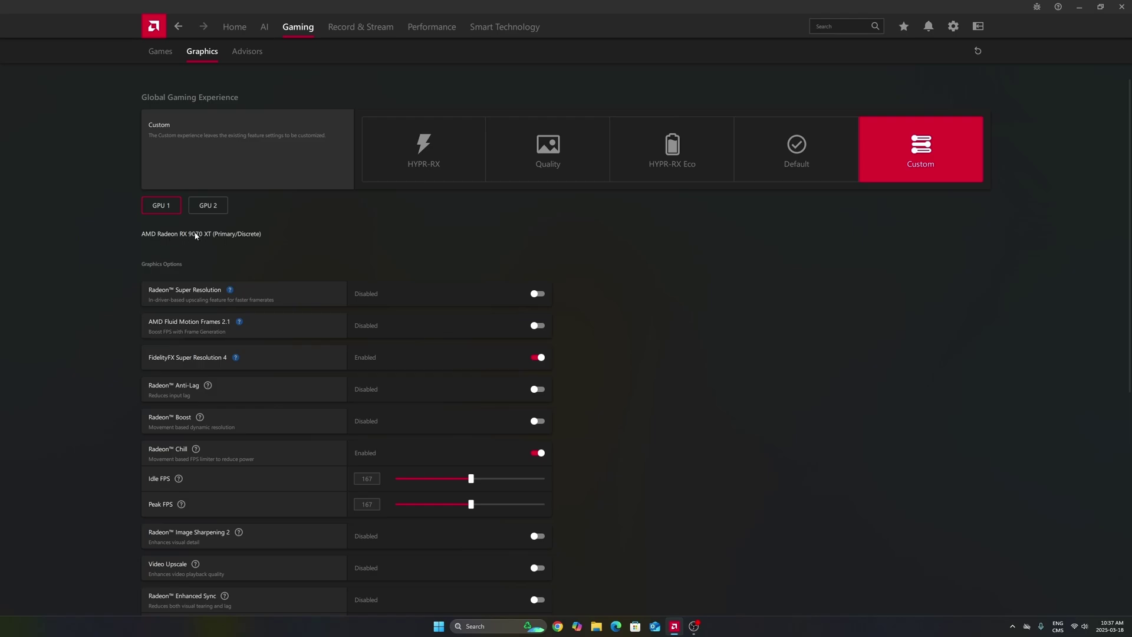
Step: Compare the graphics options of GPU 1 and GPU 2, ending on the primary discrete GPU
left_click(211, 205)
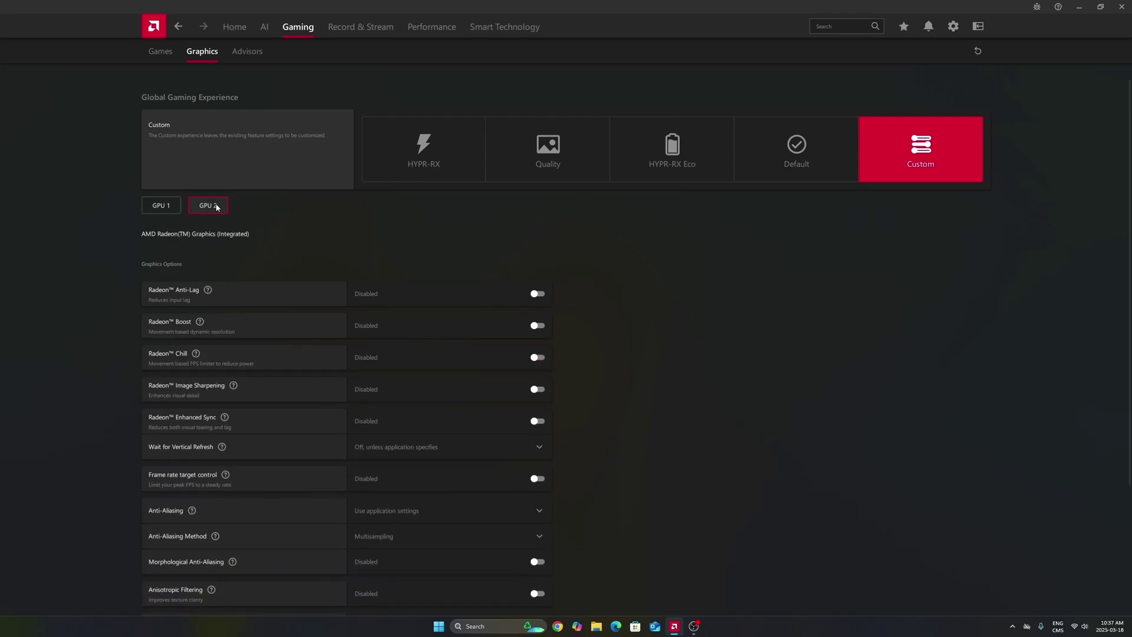
left_click(169, 208)
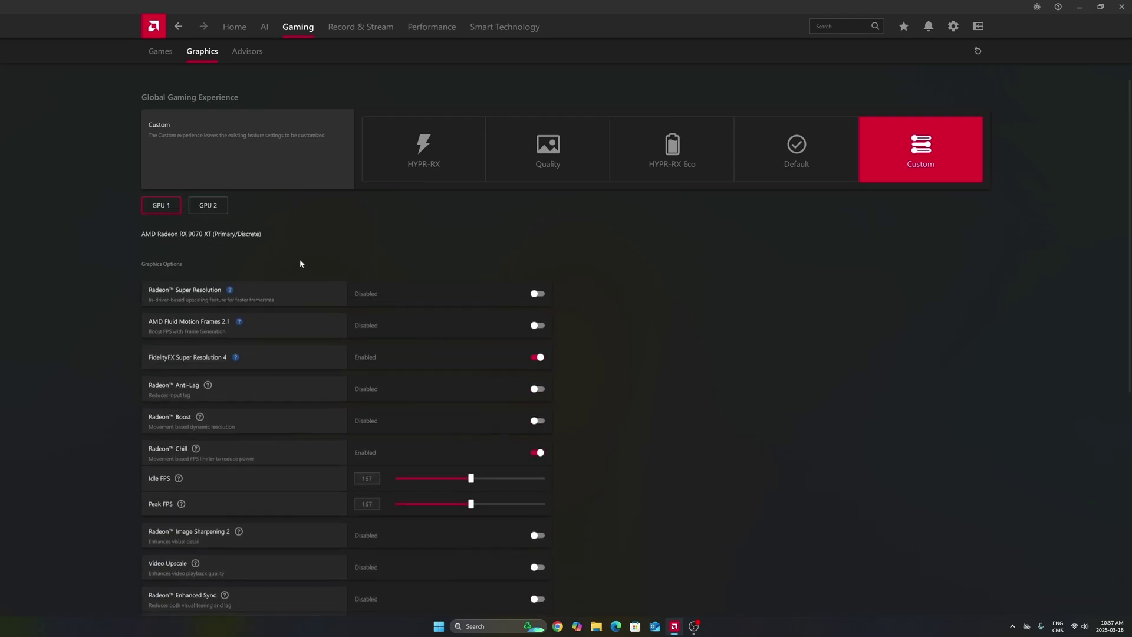
left_click(209, 206)
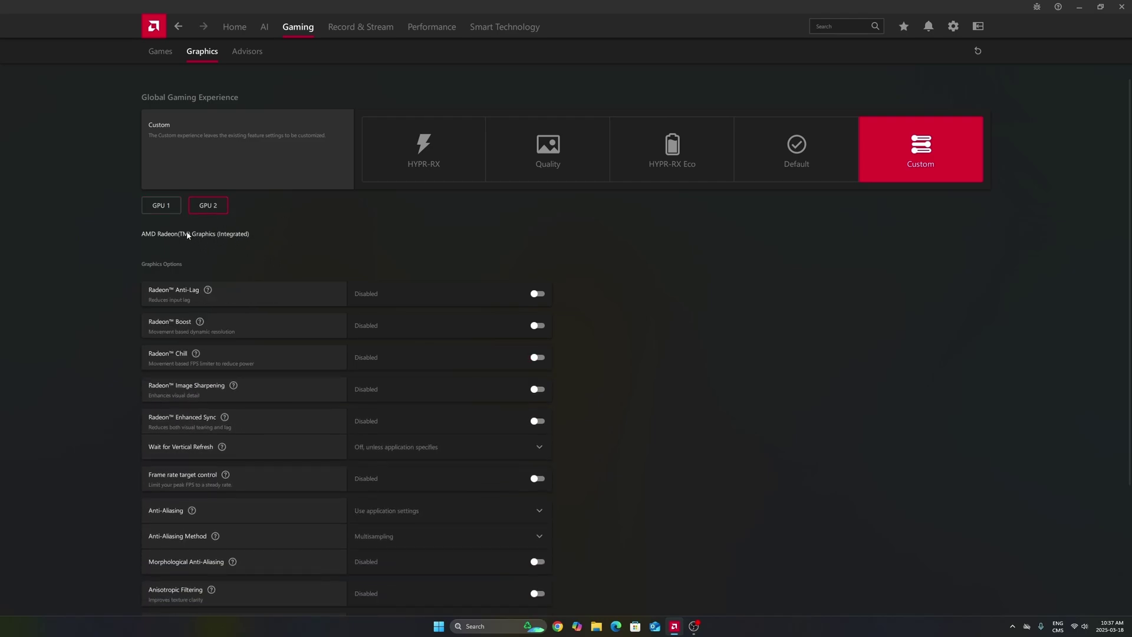
left_click(161, 205)
Step: Examine the primary GPU's graphics options from Radeon Super Resolution through Reset Shader Cache, and look over the game library
scroll(656, 298, "down", 1)
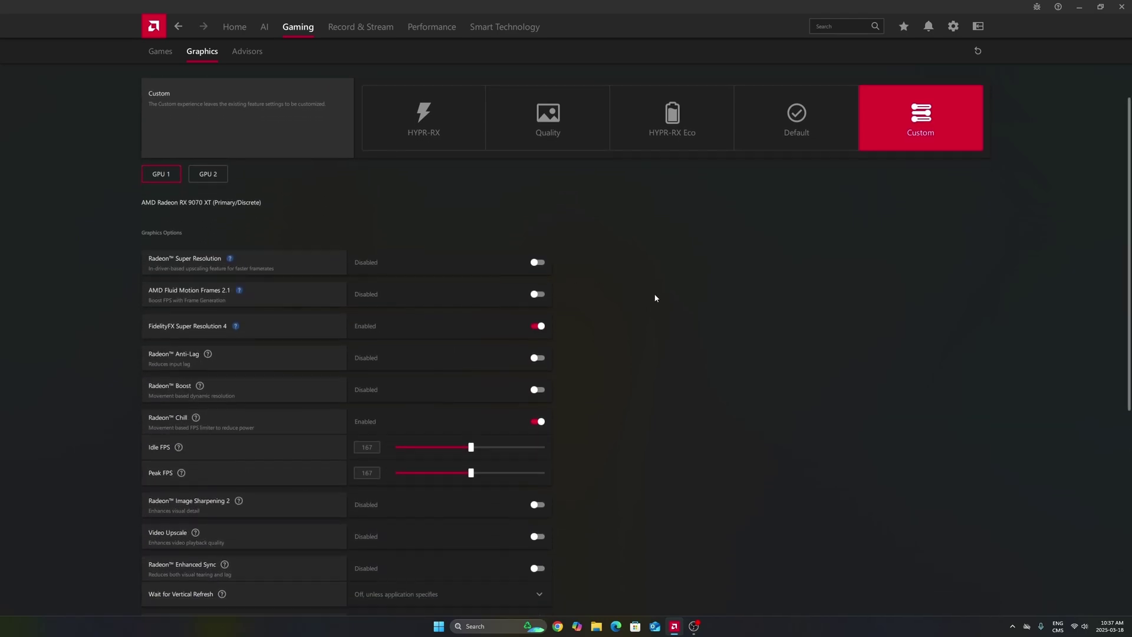
scroll(655, 298, "down", 2)
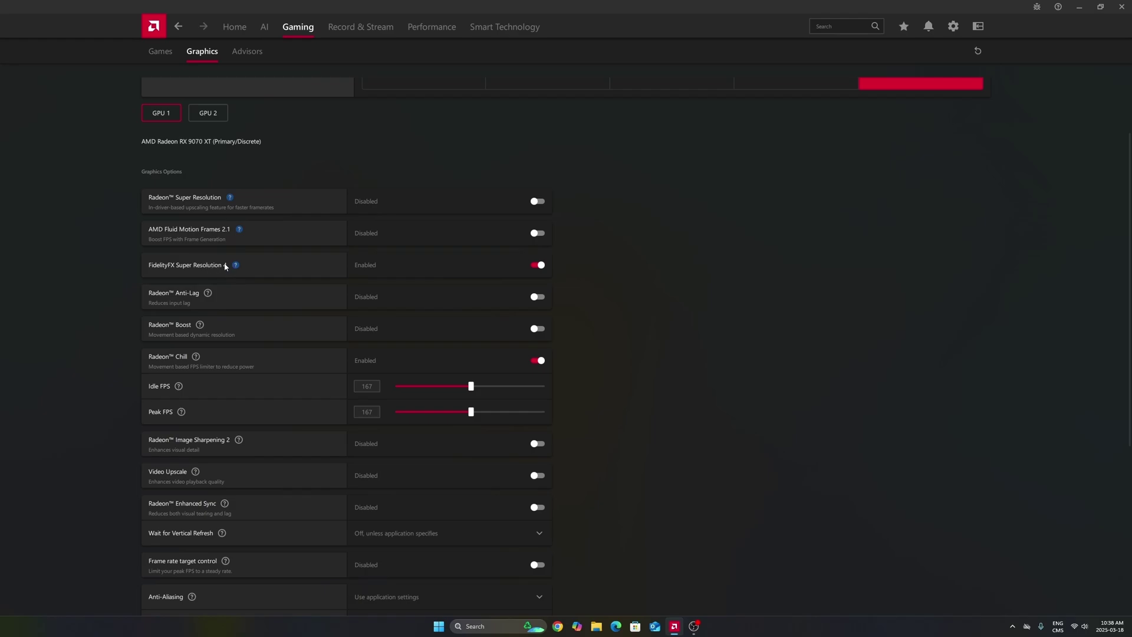
mouse_move(232, 255)
scroll(640, 260, "down", 3)
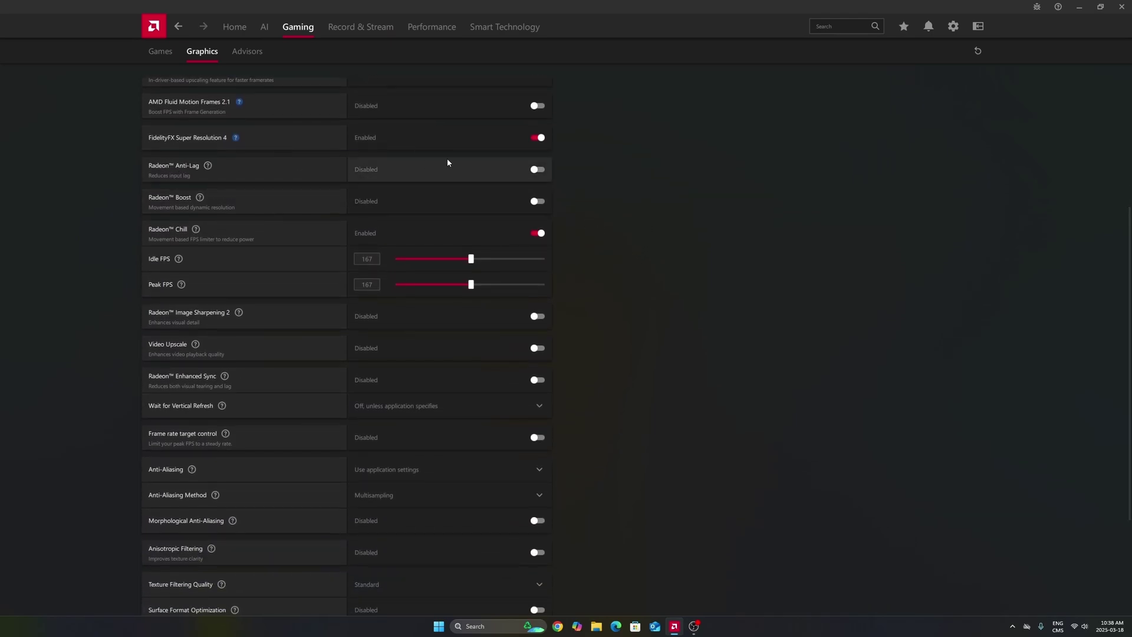
scroll(247, 194, "down", 1)
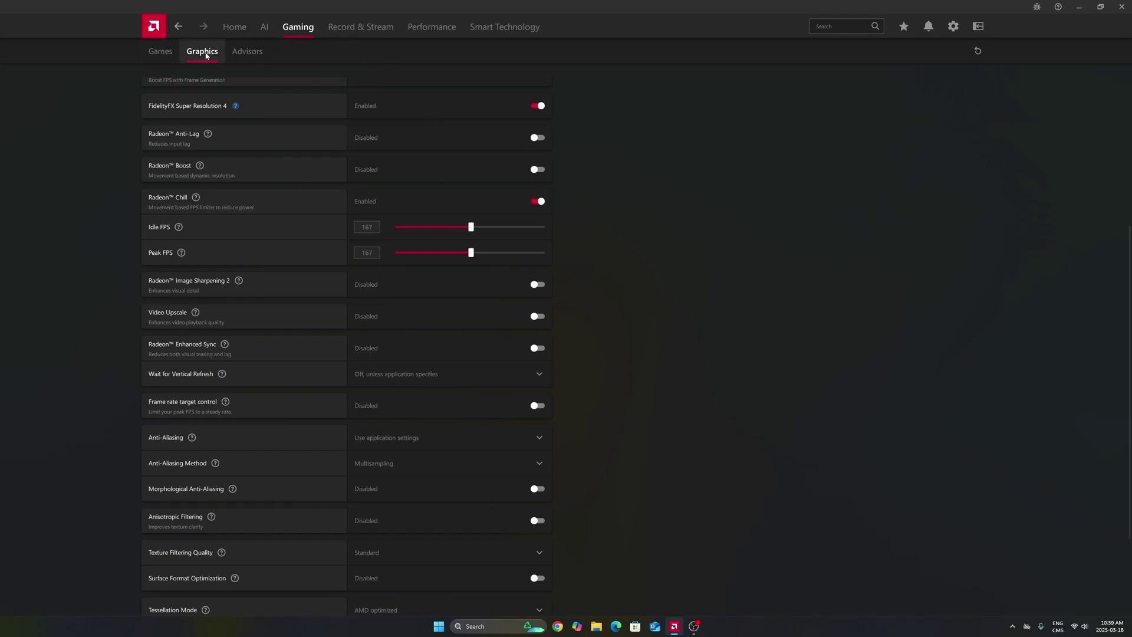
scroll(445, 108, "down", 3)
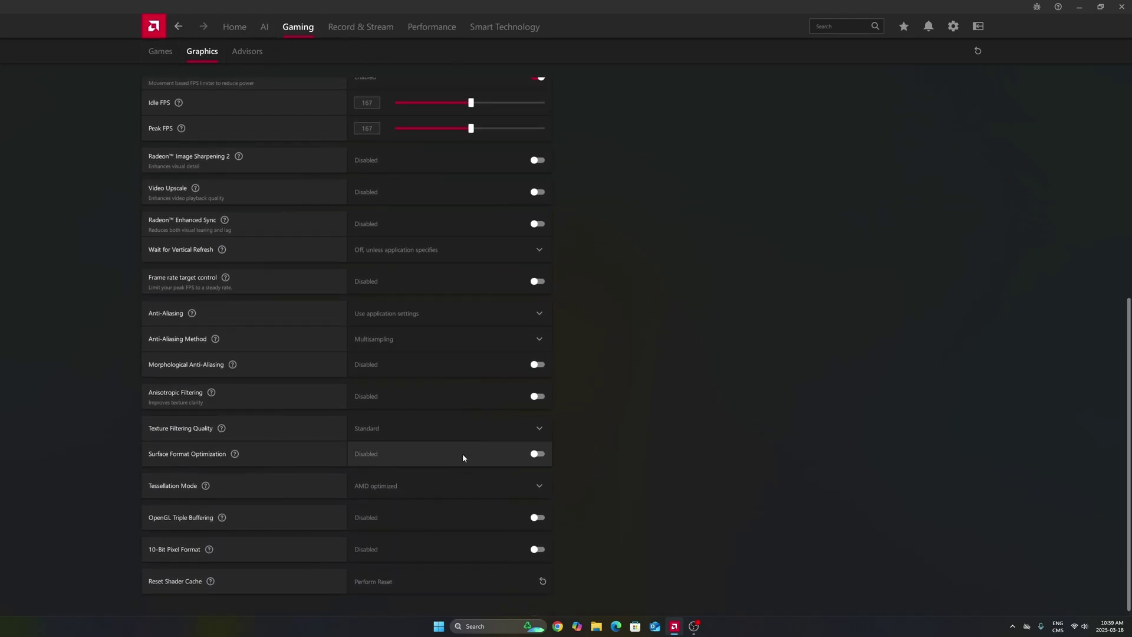
scroll(457, 151, "up", 6)
scroll(413, 265, "down", 6)
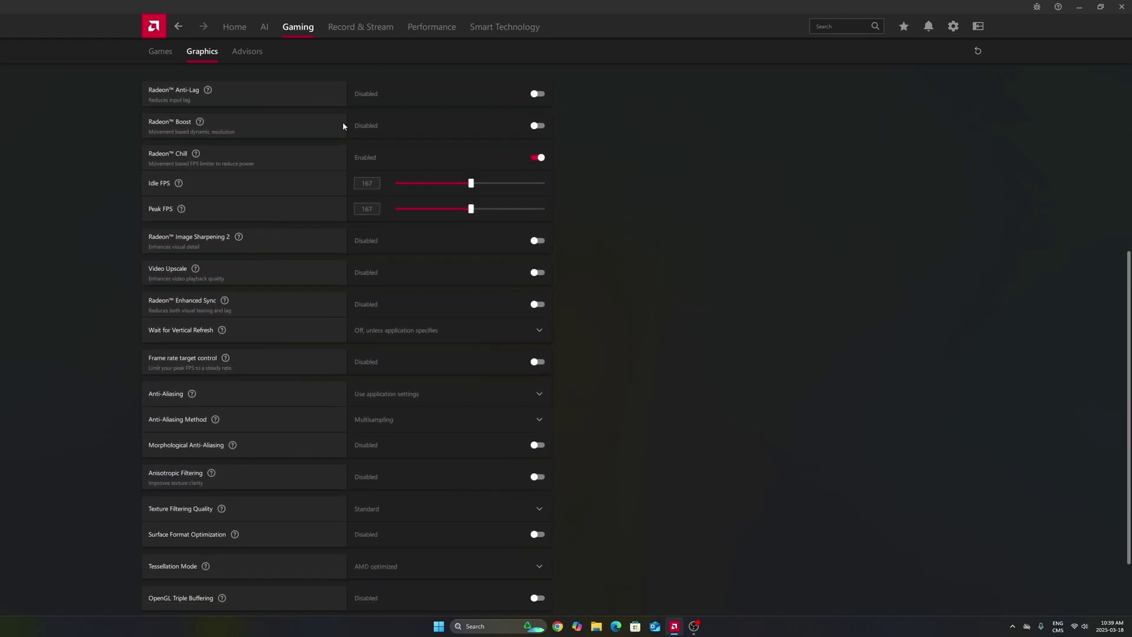
left_click(160, 51)
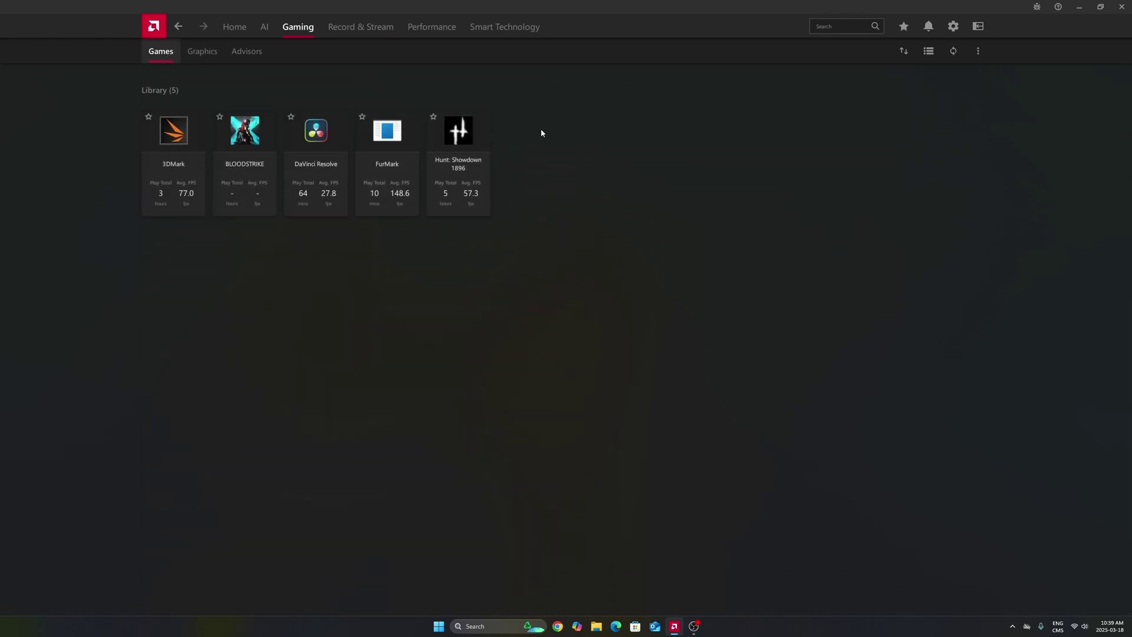
left_click(197, 53)
Step: Try enabling Radeon Image Sharpening 2 for the primary GPU, and disable it again
scroll(619, 315, "down", 6)
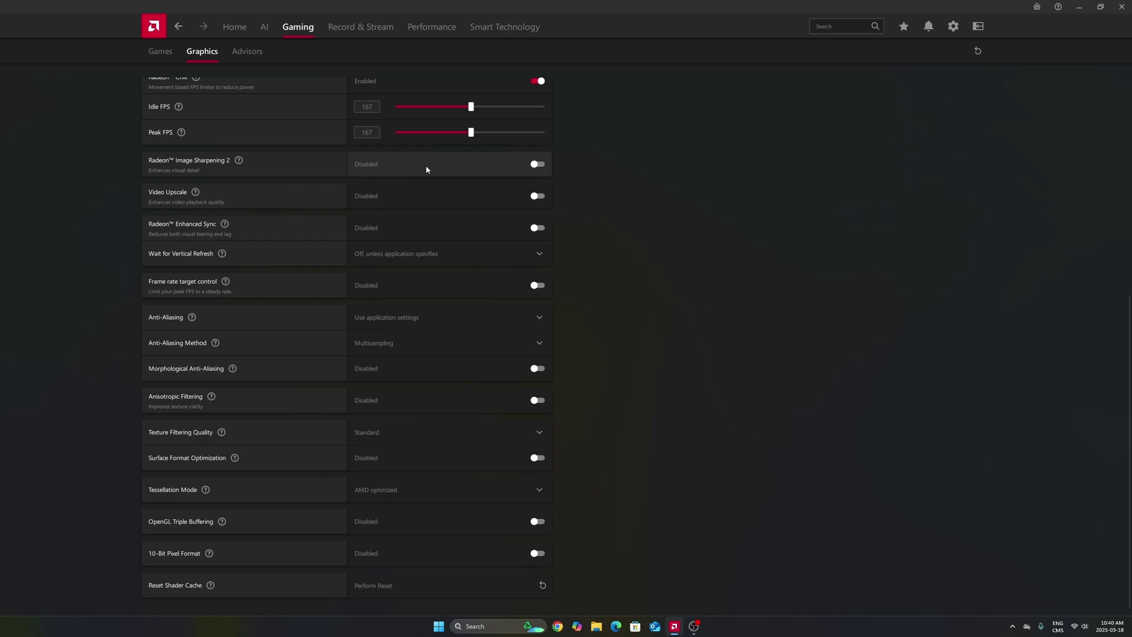
left_click(538, 165)
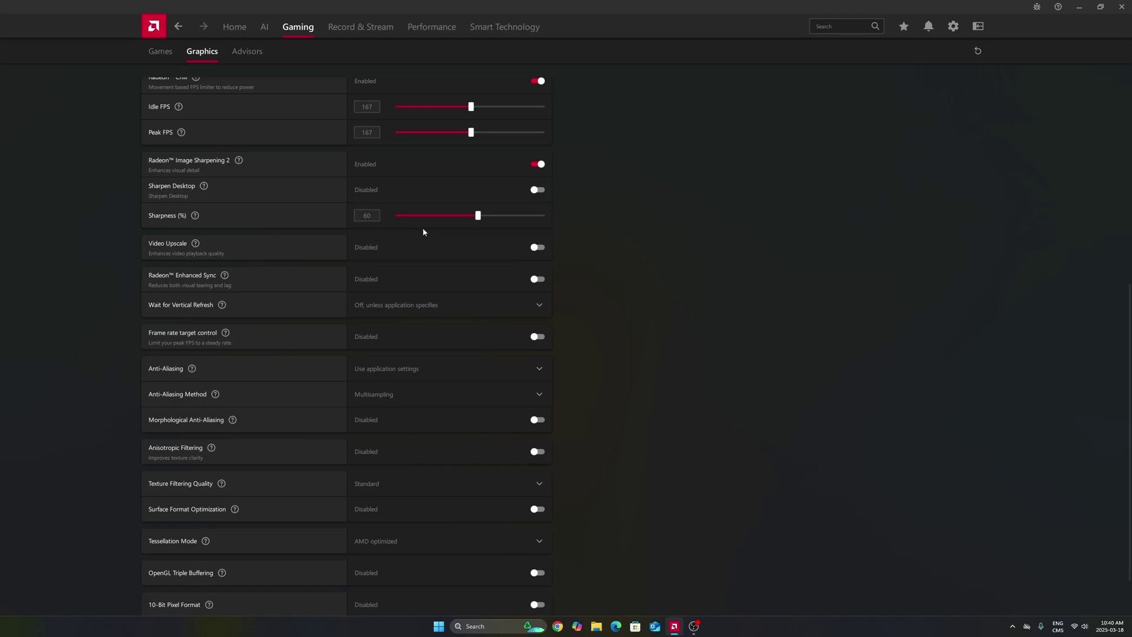
left_click(539, 167)
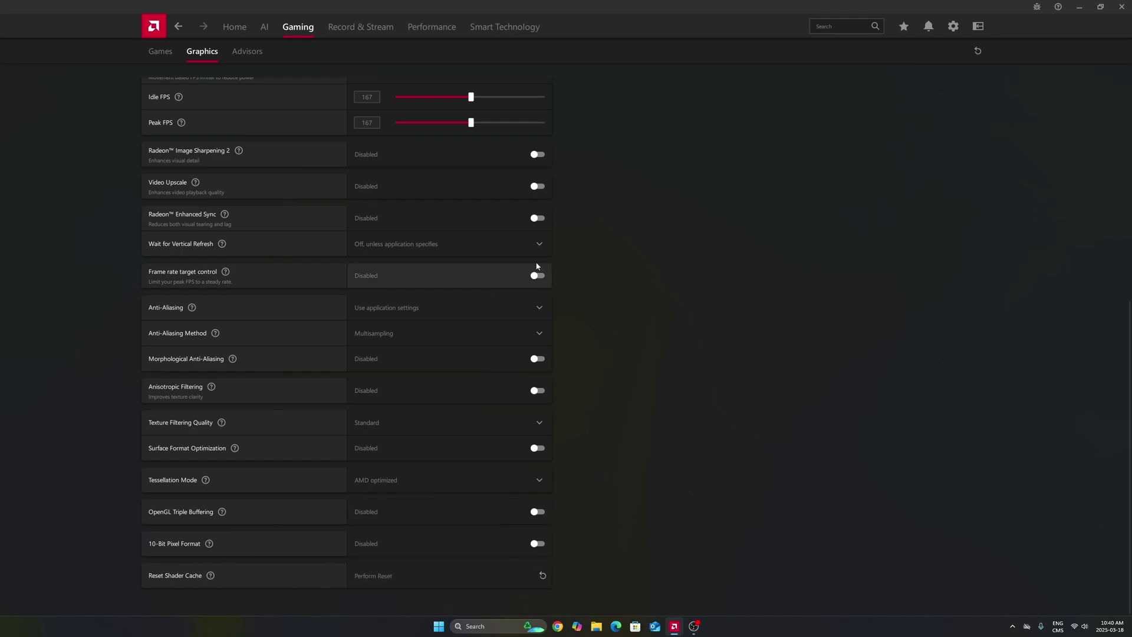
scroll(643, 295, "up", 6)
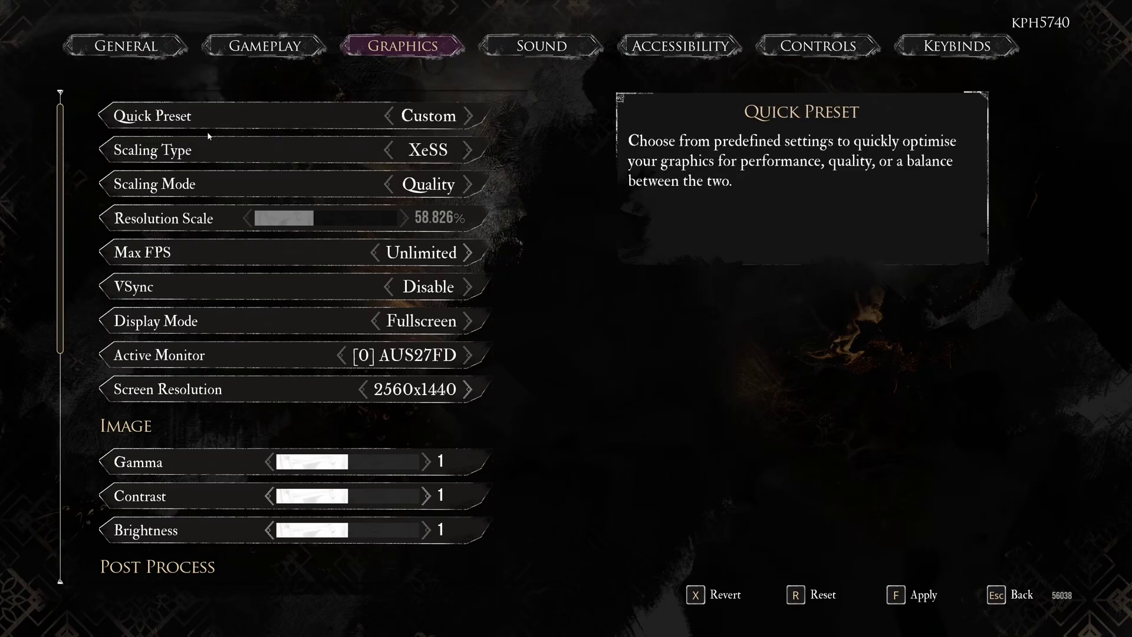
Step: Cycle through the upscalers in the game's graphics settings, and set the Scaling Type to DLSS
left_click(400, 151)
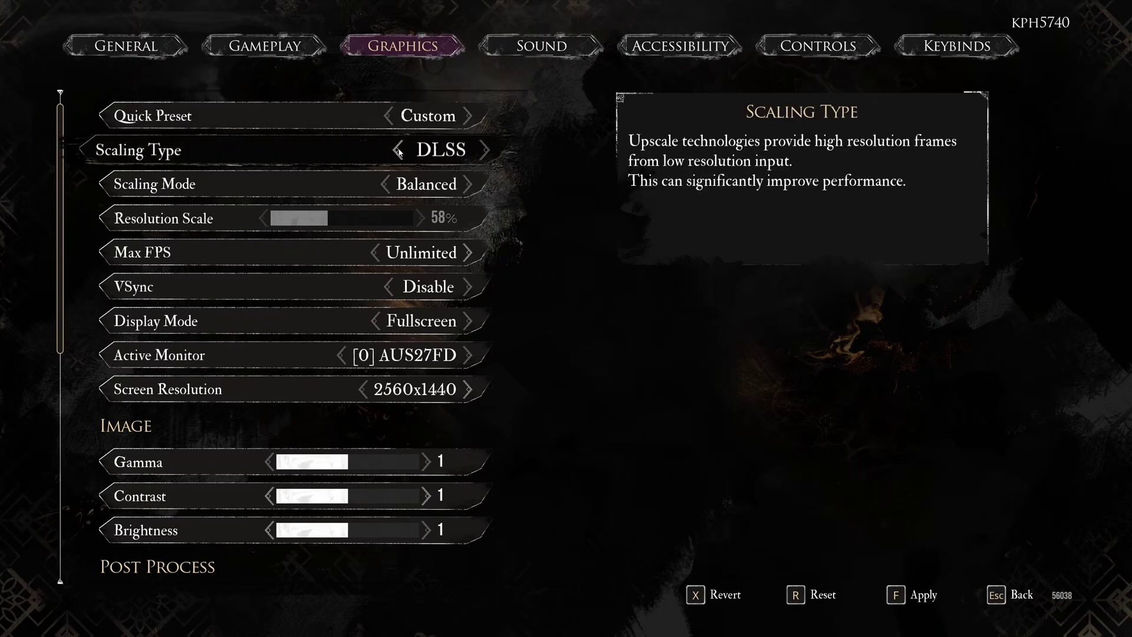
left_click(399, 150)
left_click(485, 150)
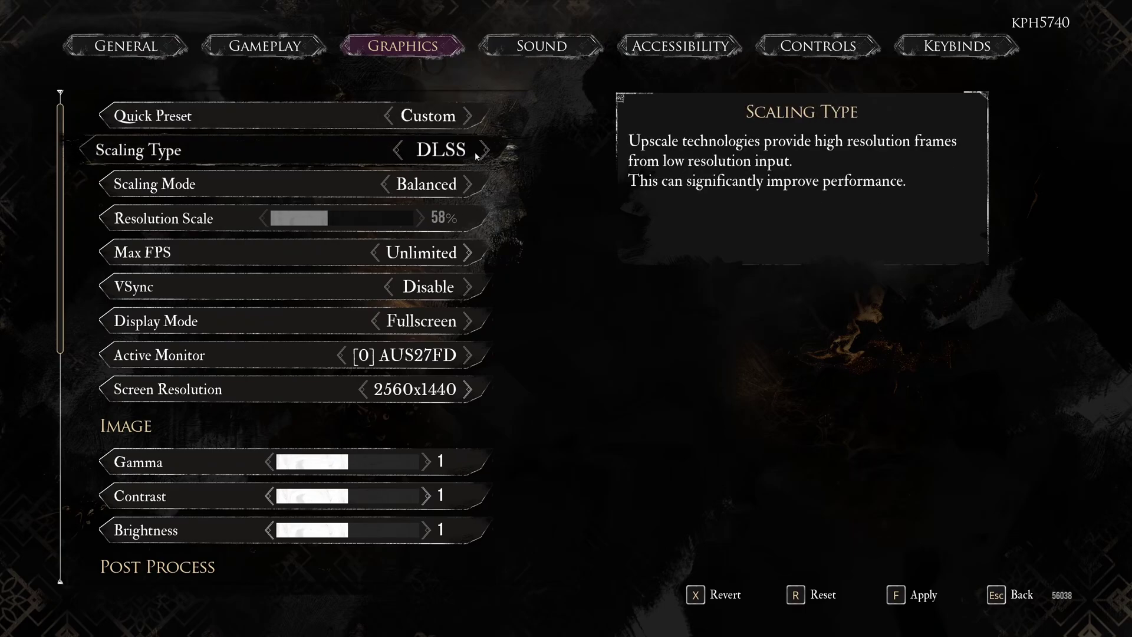
left_click(453, 155)
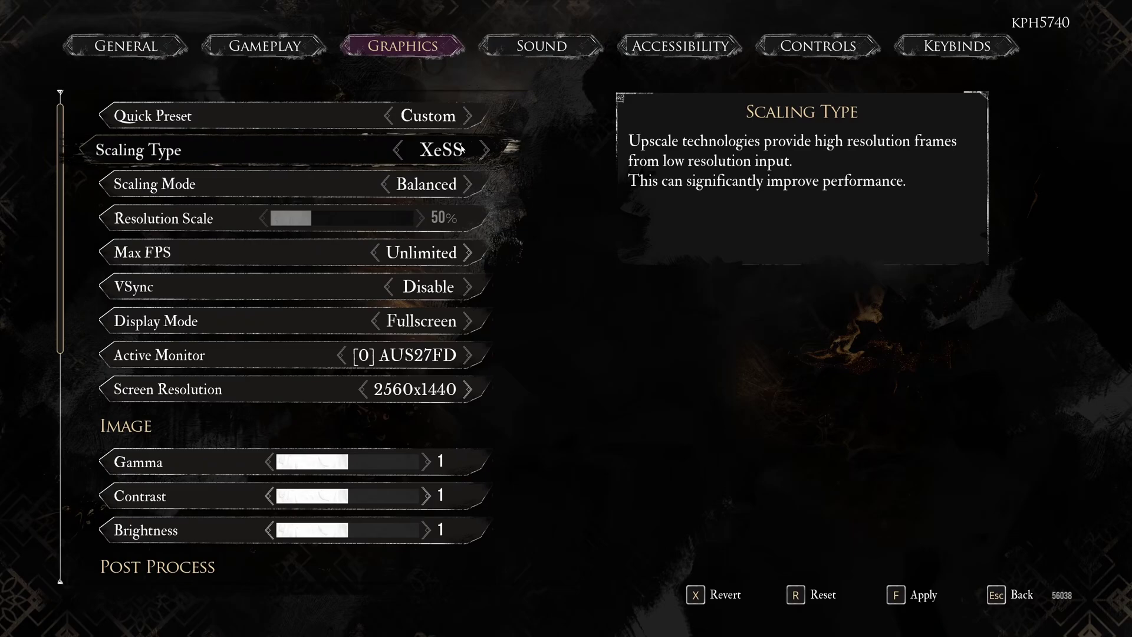
left_click(483, 157)
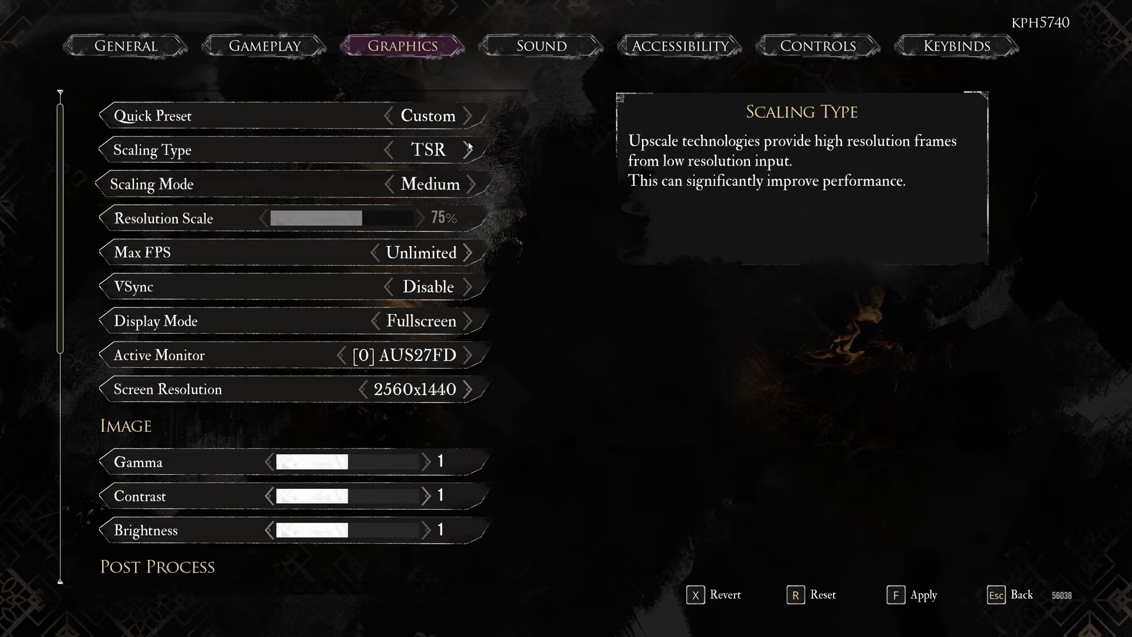
left_click(485, 151)
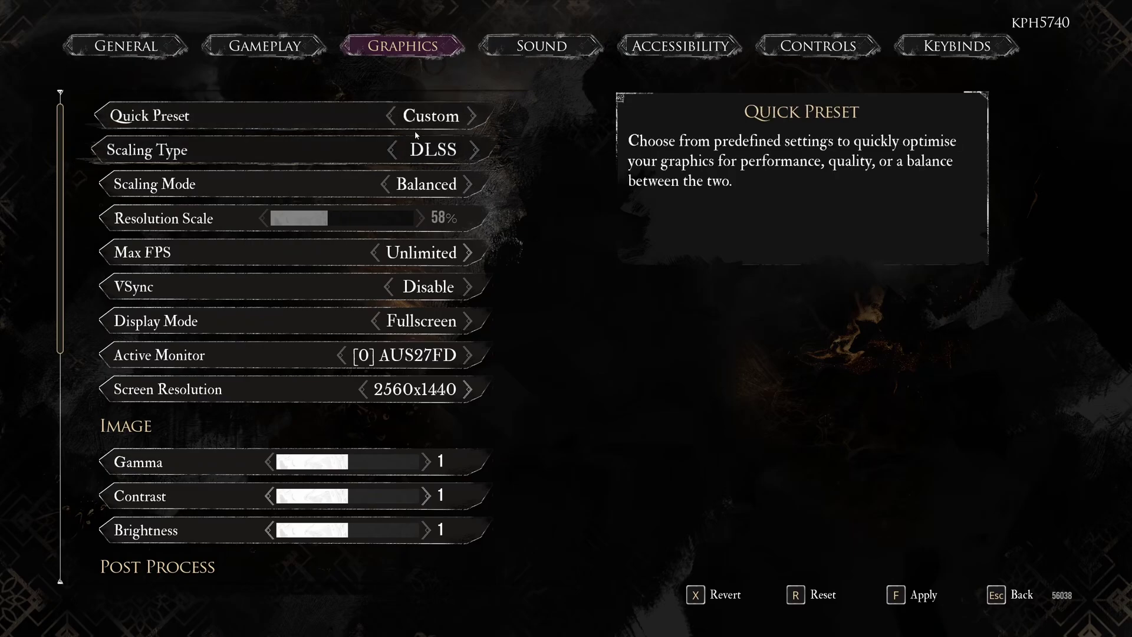
Step: Try the DLSS scaling modes and set the Scaling Mode to Quality
left_click(482, 186)
left_click(398, 186)
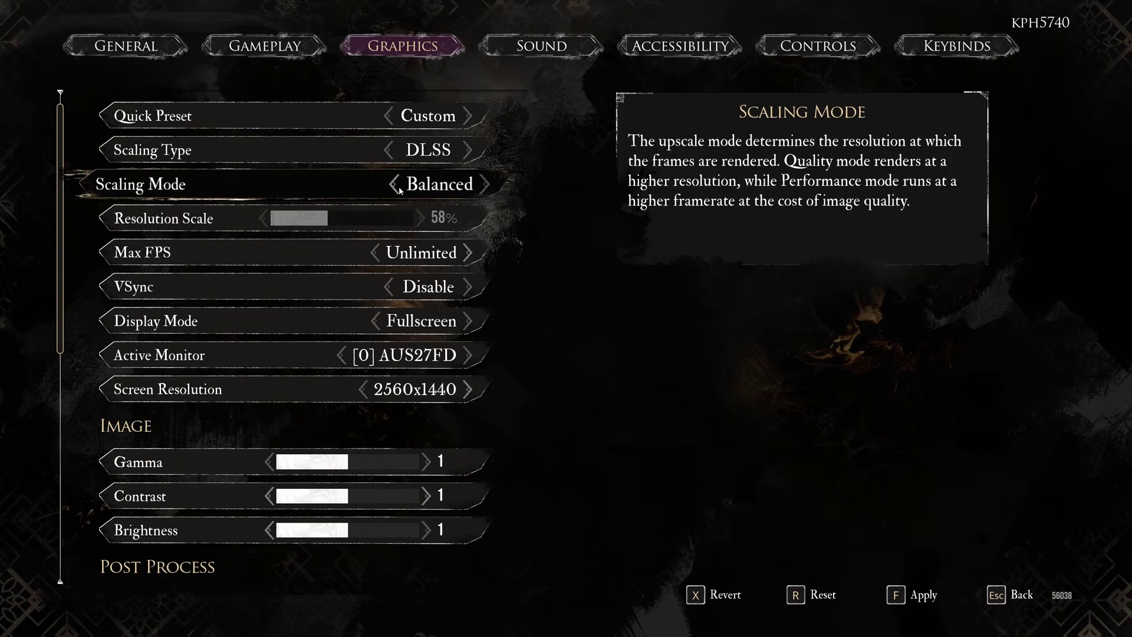
left_click(432, 187)
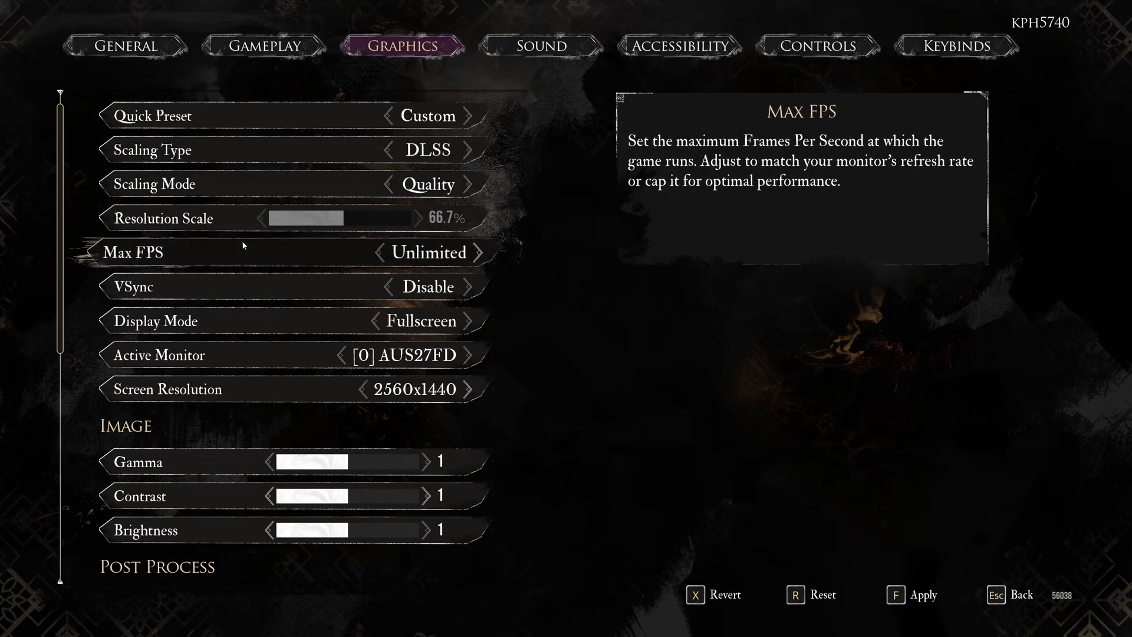
scroll(430, 234, "down", 1)
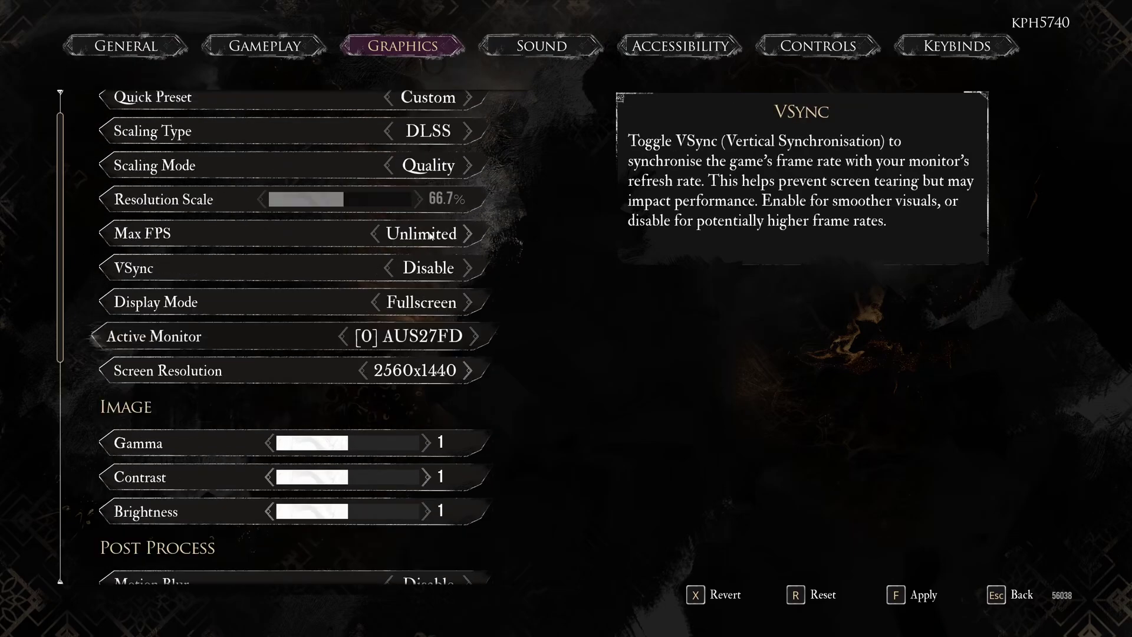
scroll(430, 235, "up", 1)
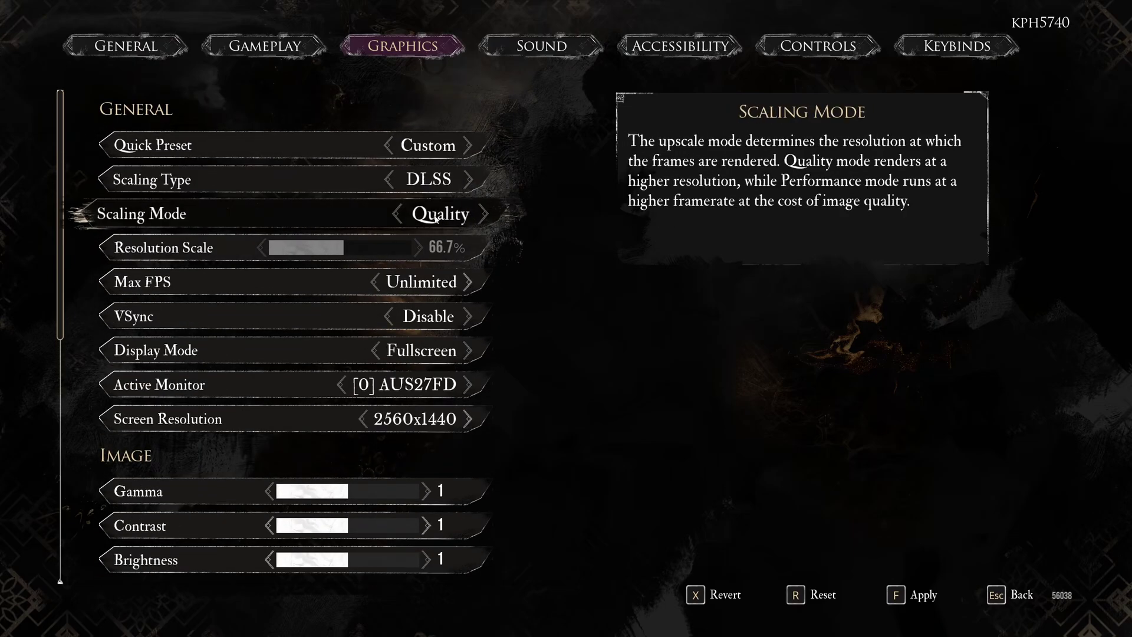
Step: Switch the Scaling Type to XeSS, compare the Quality and Ultra Quality modes, and leave it on Quality
left_click(486, 181)
left_click(485, 215)
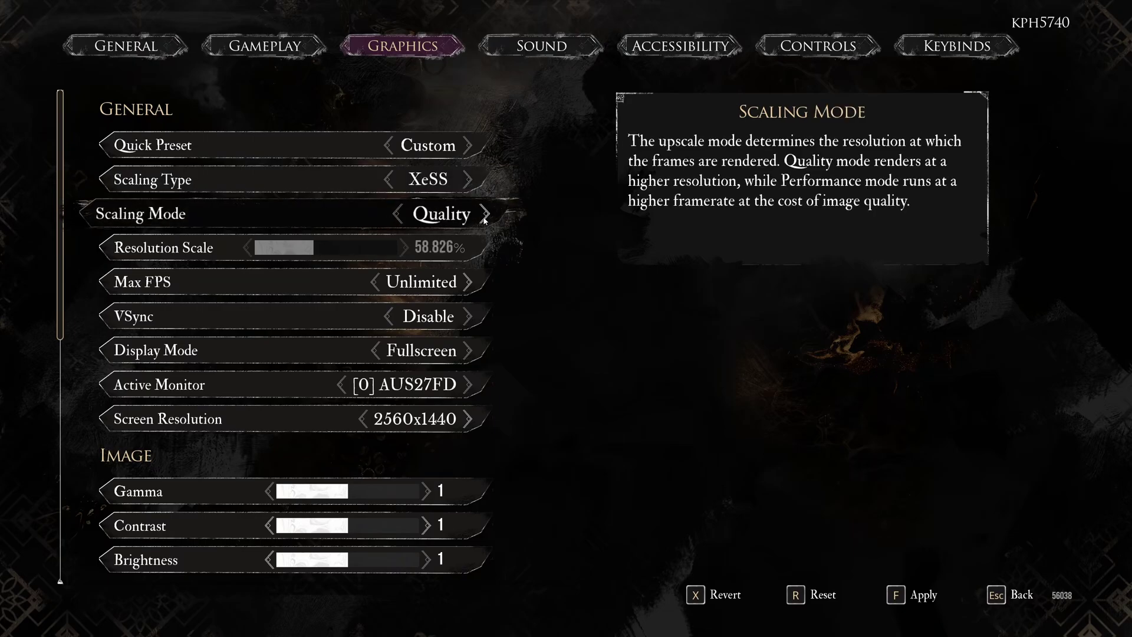
left_click(485, 216)
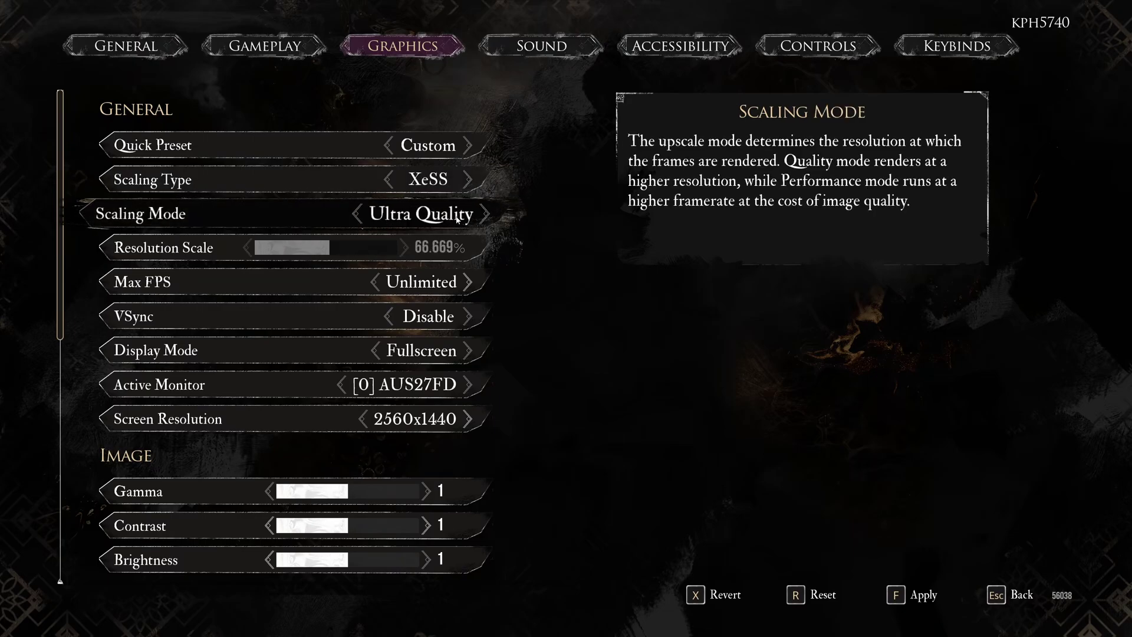
left_click(357, 213)
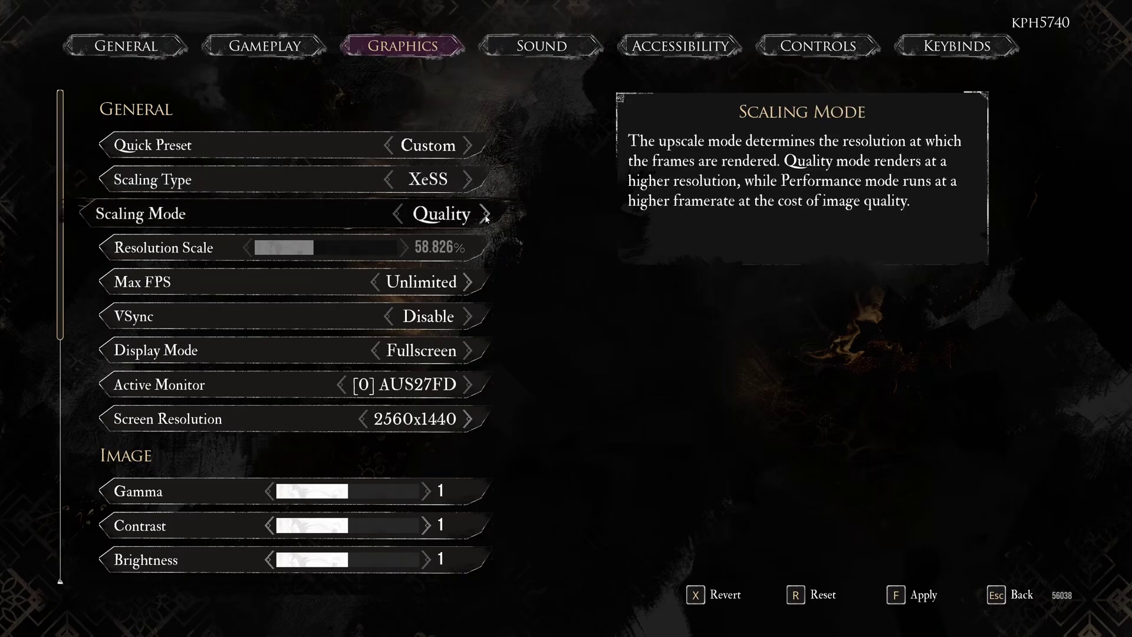
left_click(486, 216)
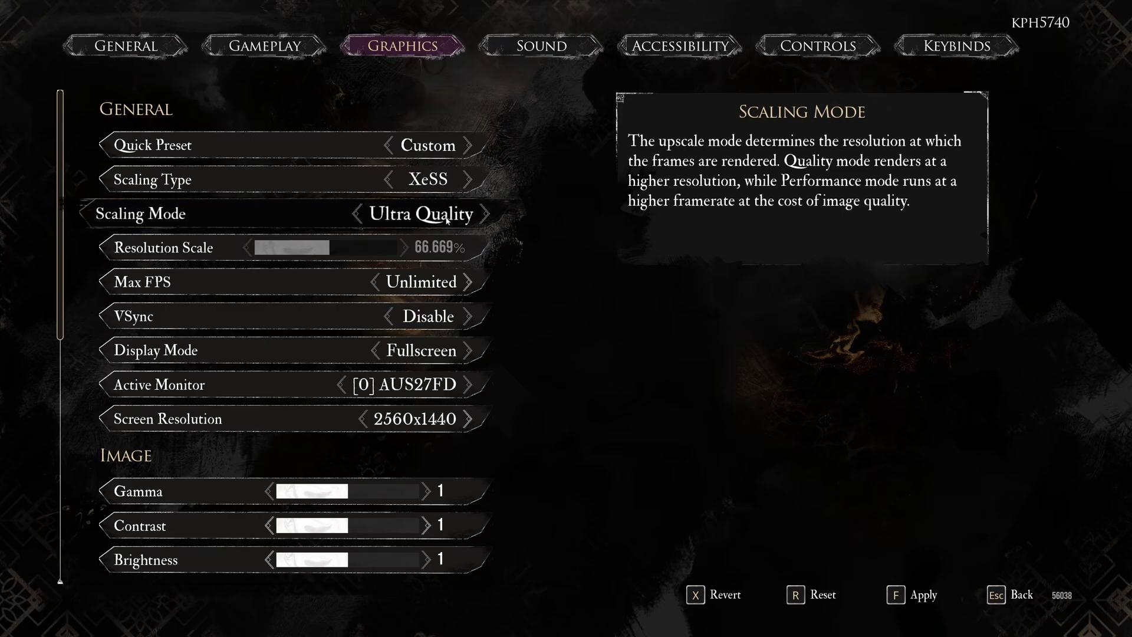
key("Left")
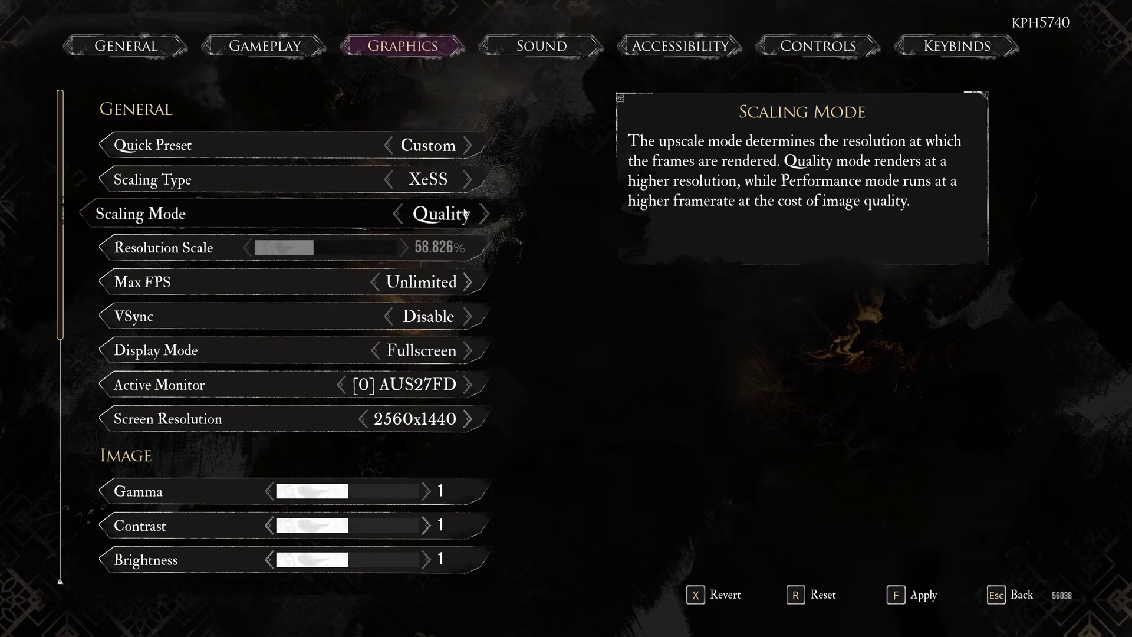
Step: Try DLSS with the Quality Scaling Mode, and change the Scaling Type to TSR
left_click(412, 178)
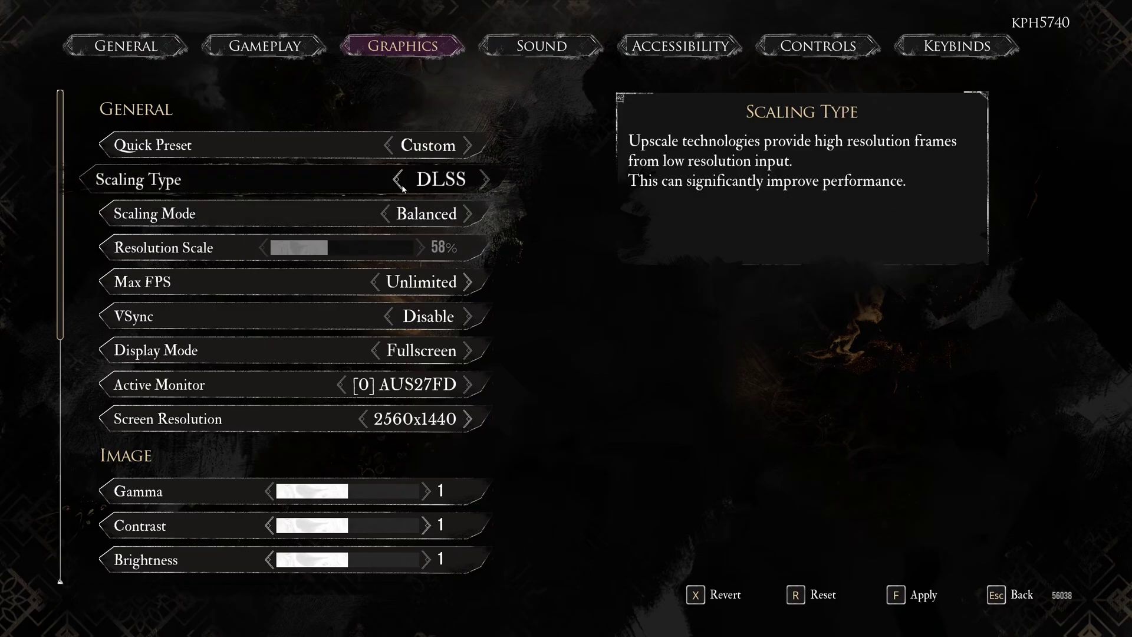
left_click(481, 216)
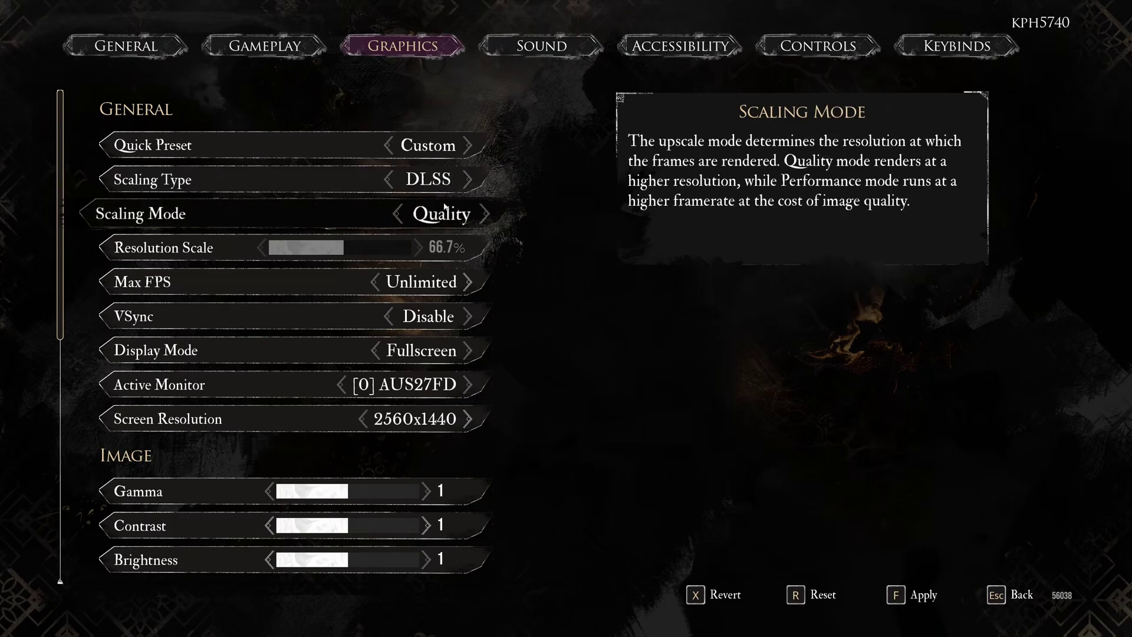
left_click(486, 184)
left_click(486, 184)
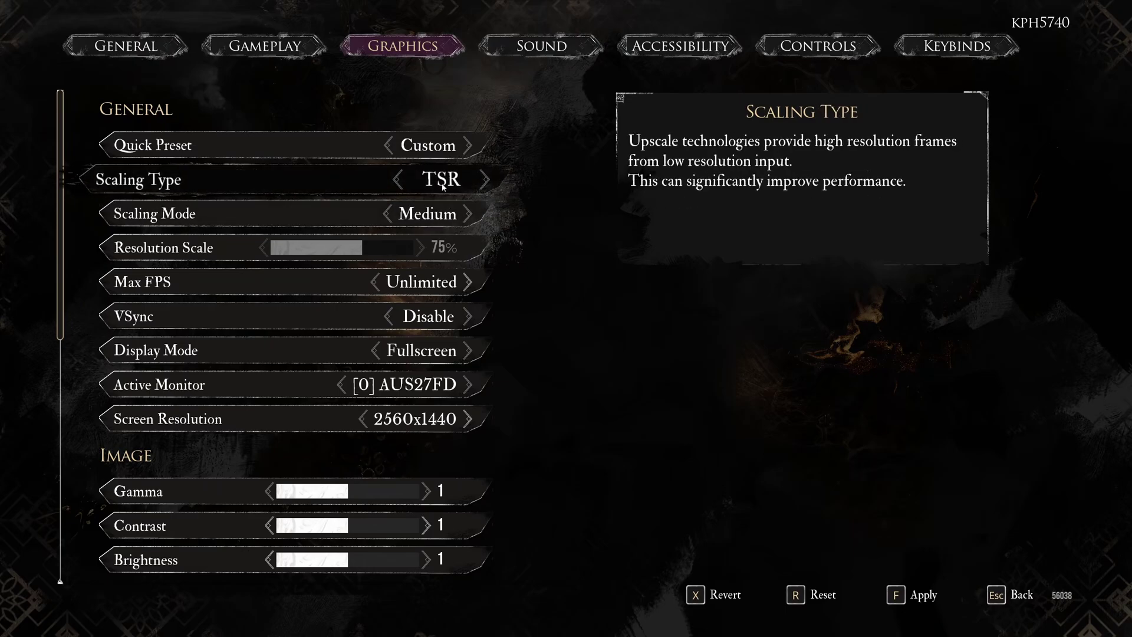